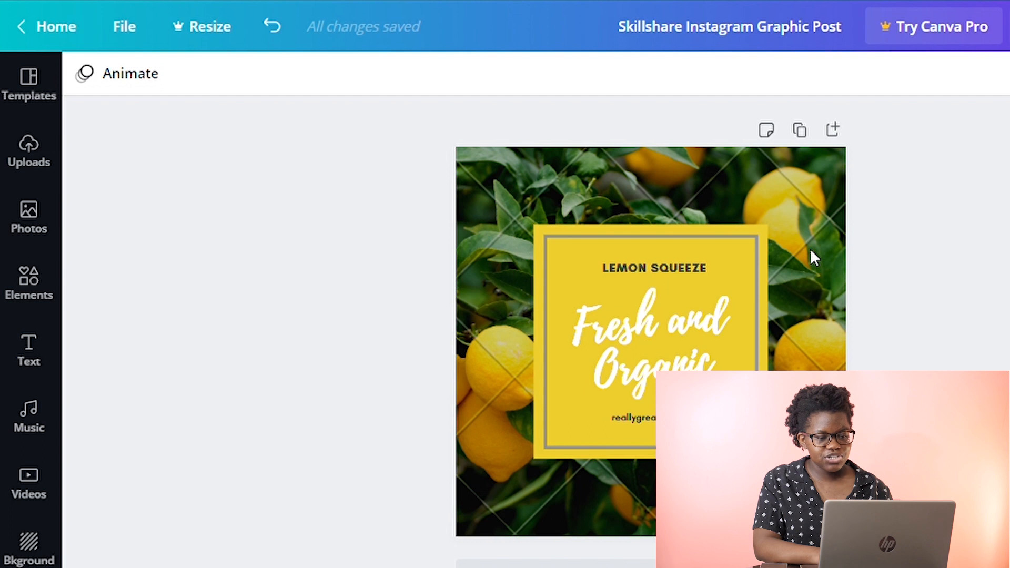
# Select the background photo, search the photo library for lemon and browse the results.
pyautogui.click(811, 252)
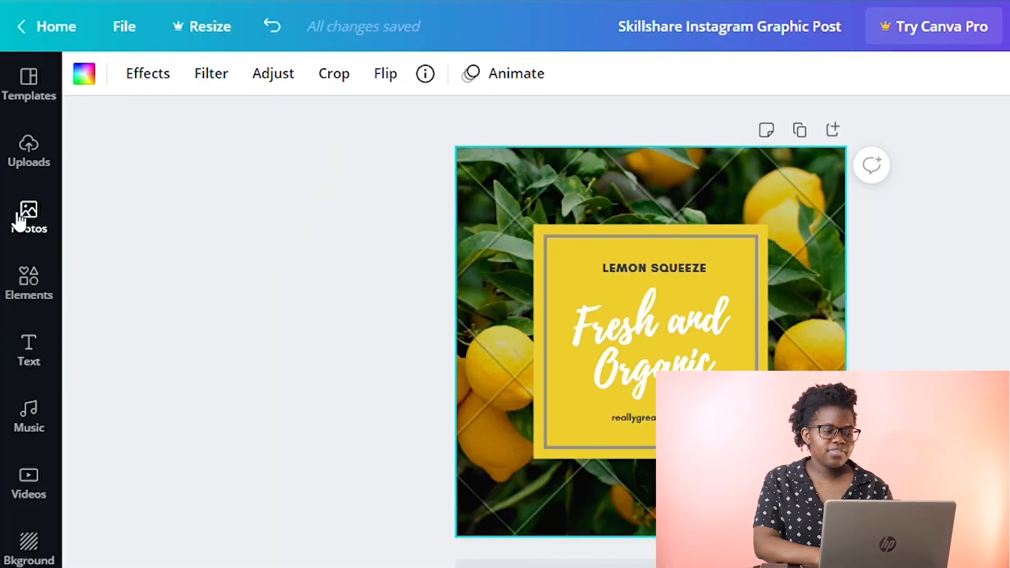
pyautogui.click(19, 221)
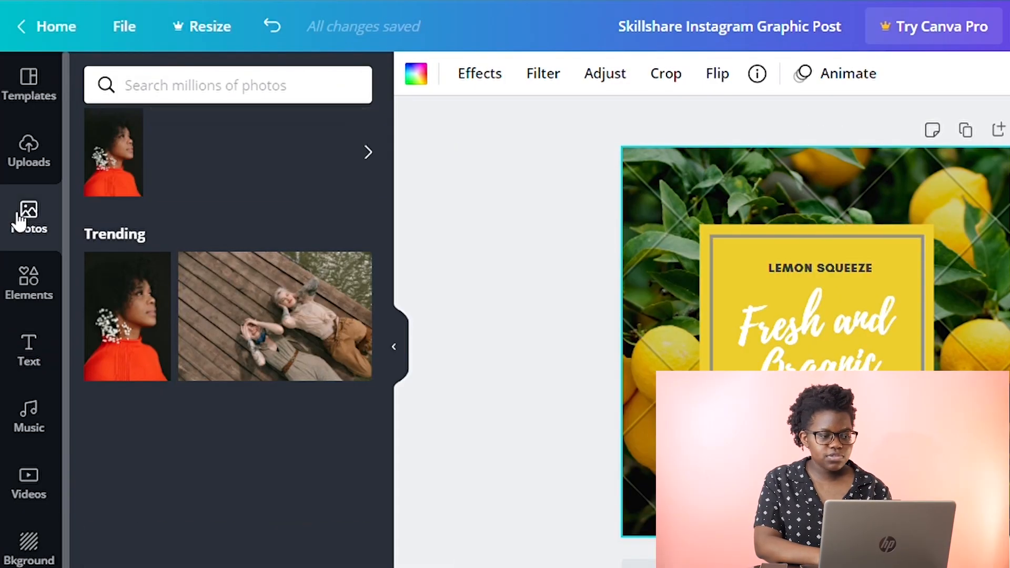
pyautogui.click(219, 94)
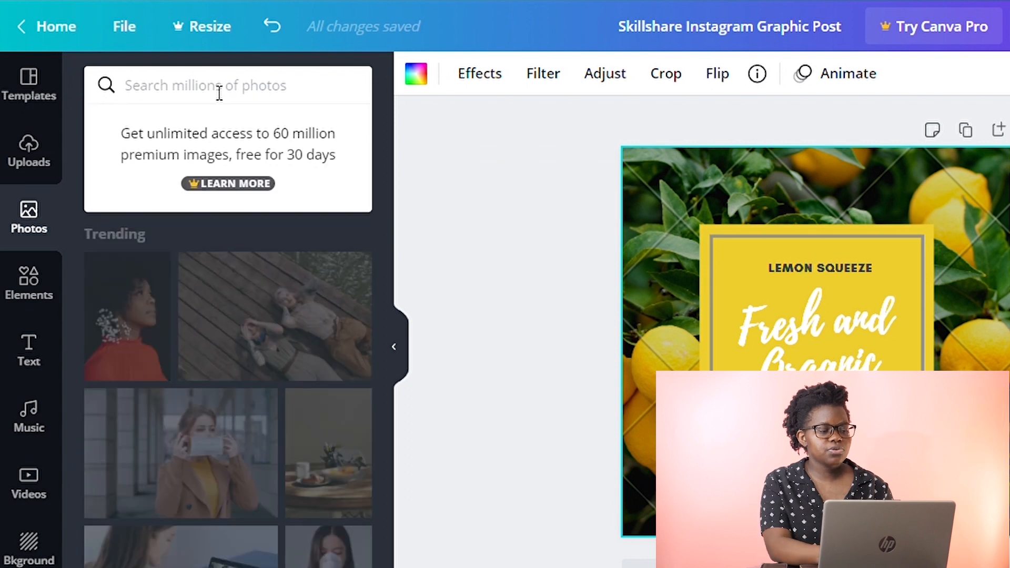
pyautogui.write('lemon')
pyautogui.press('Return')
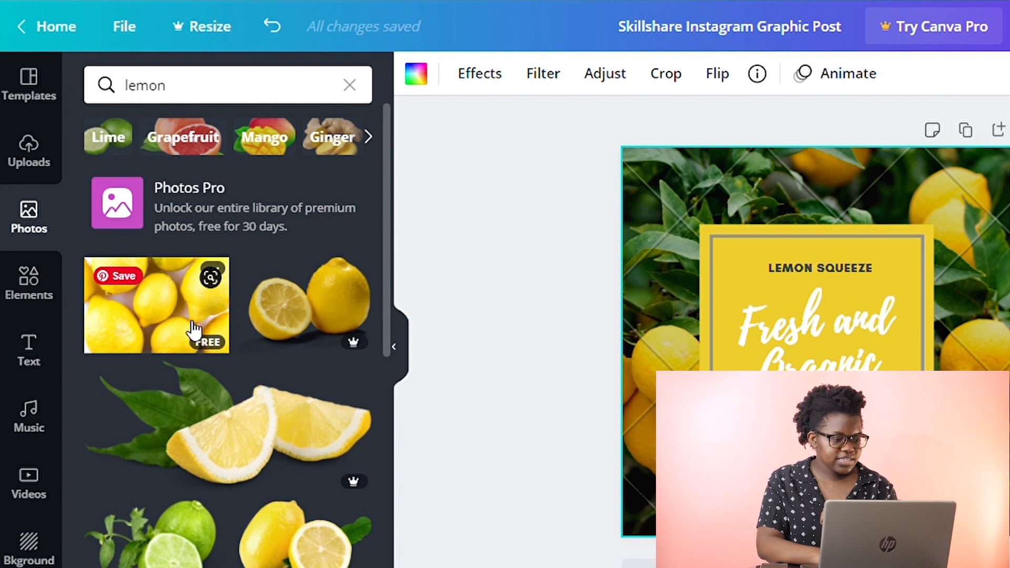
pyautogui.scroll(-1, 294, 425)
pyautogui.scroll(-2, 294, 425)
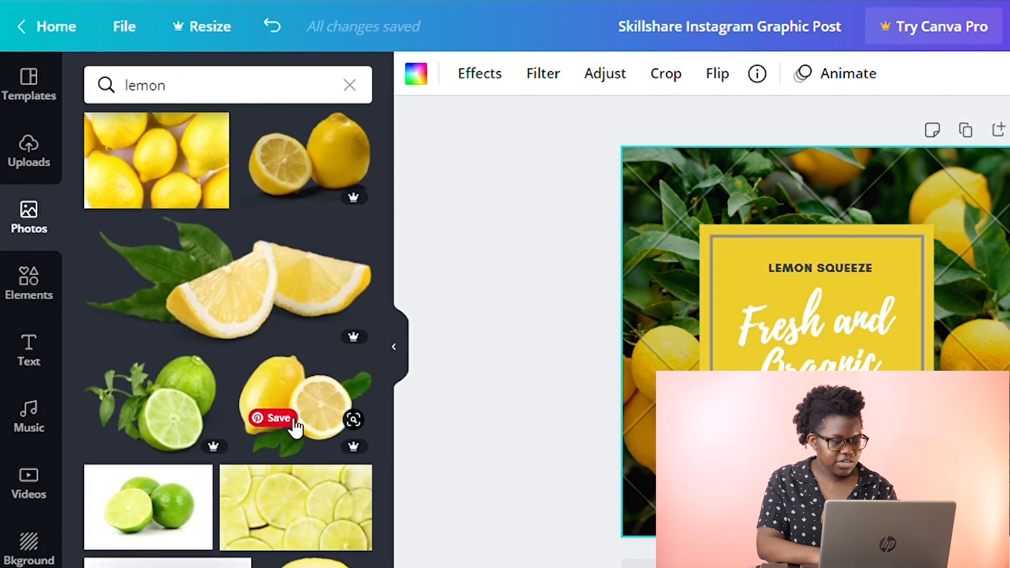
pyautogui.scroll(-3, 300, 496)
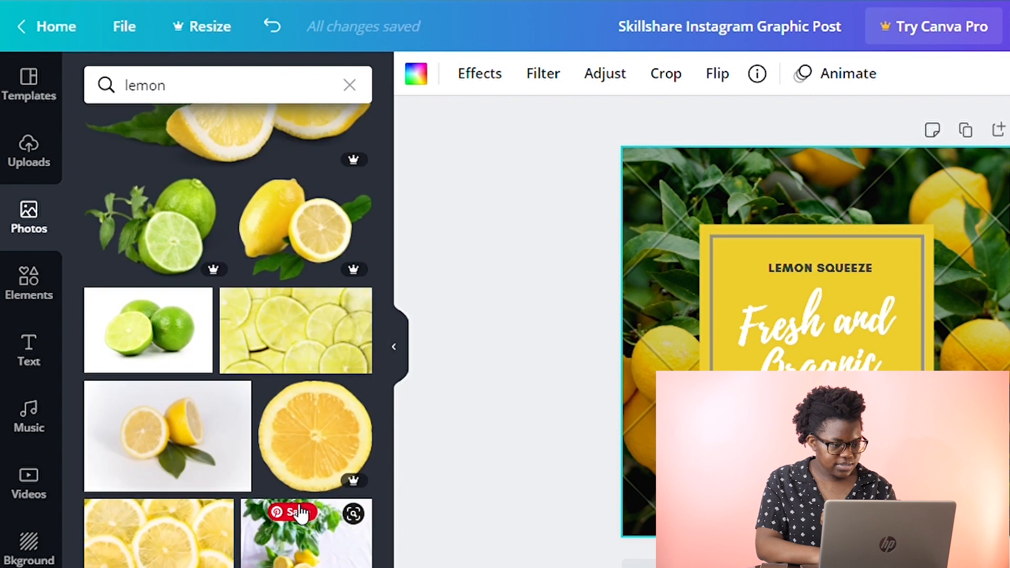
pyautogui.scroll(-4, 298, 341)
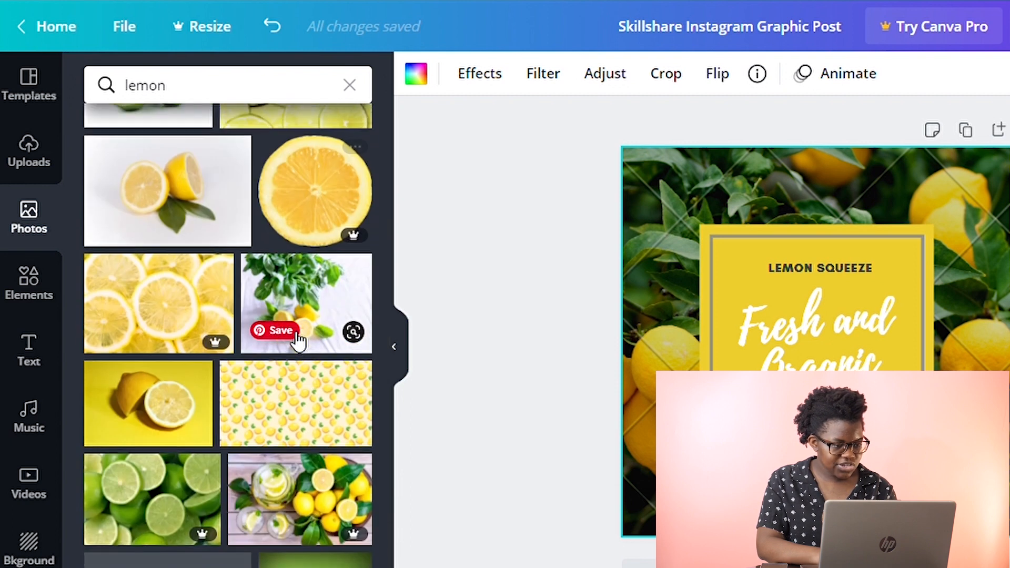
pyautogui.scroll(10, 323, 205)
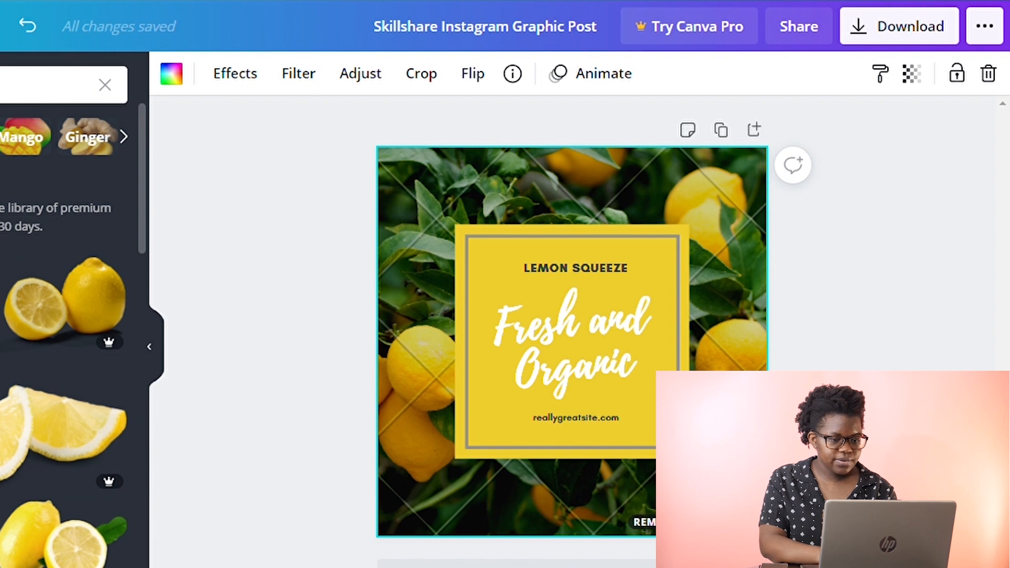
# Replace the background image with the close-up whole-lemons photo.
pyautogui.moveTo(53, 337); pyautogui.dragTo(404, 353)
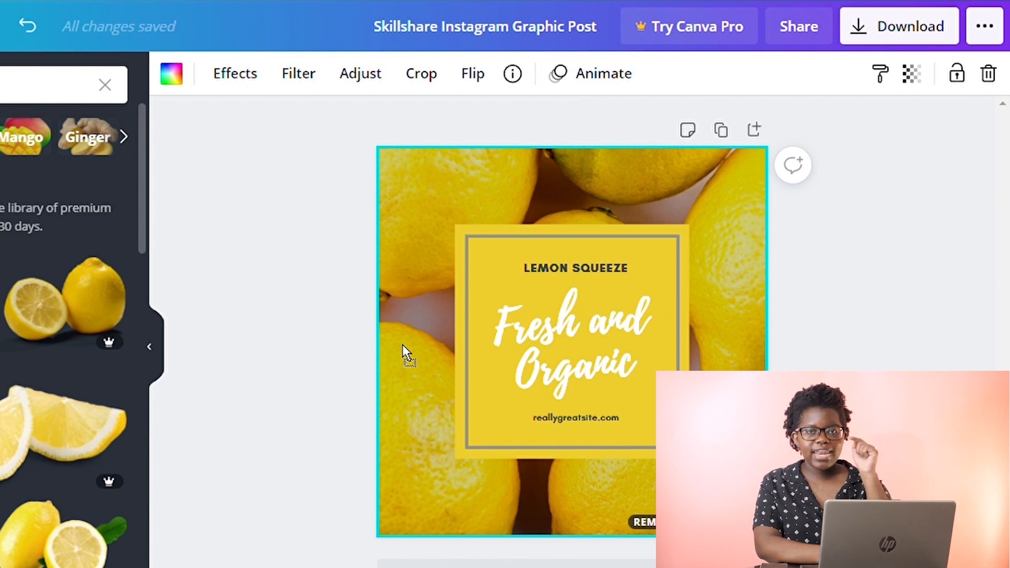
pyautogui.moveTo(403, 345); pyautogui.dragTo(434, 328)
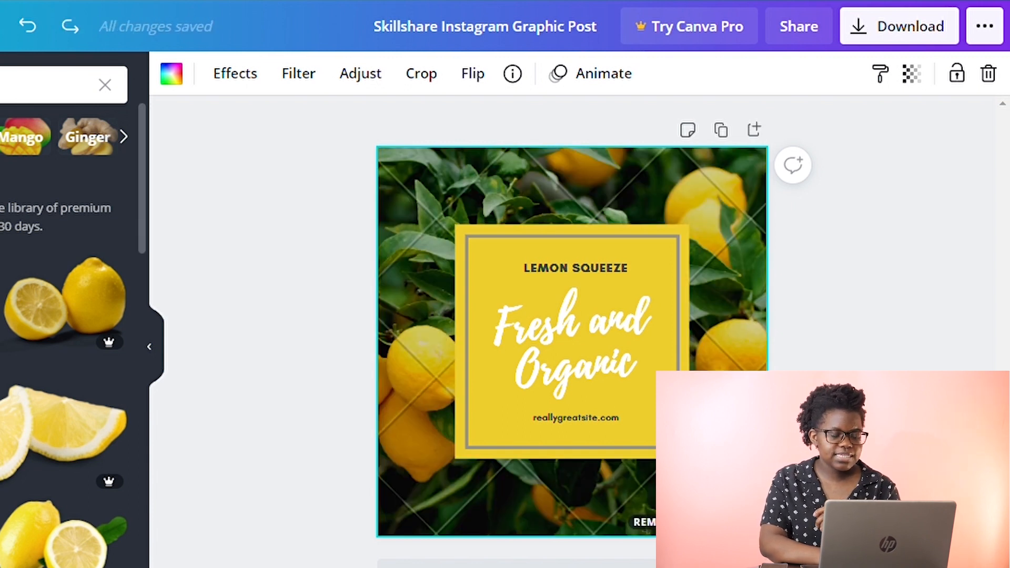
pyautogui.click(1, 311)
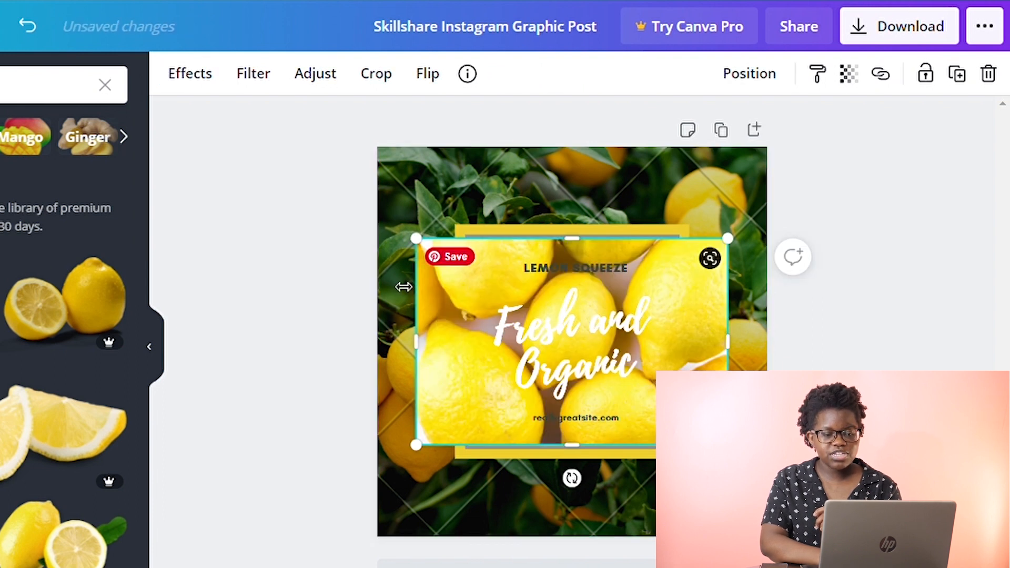
pyautogui.moveTo(403, 287); pyautogui.dragTo(401, 223)
pyautogui.press('Delete')
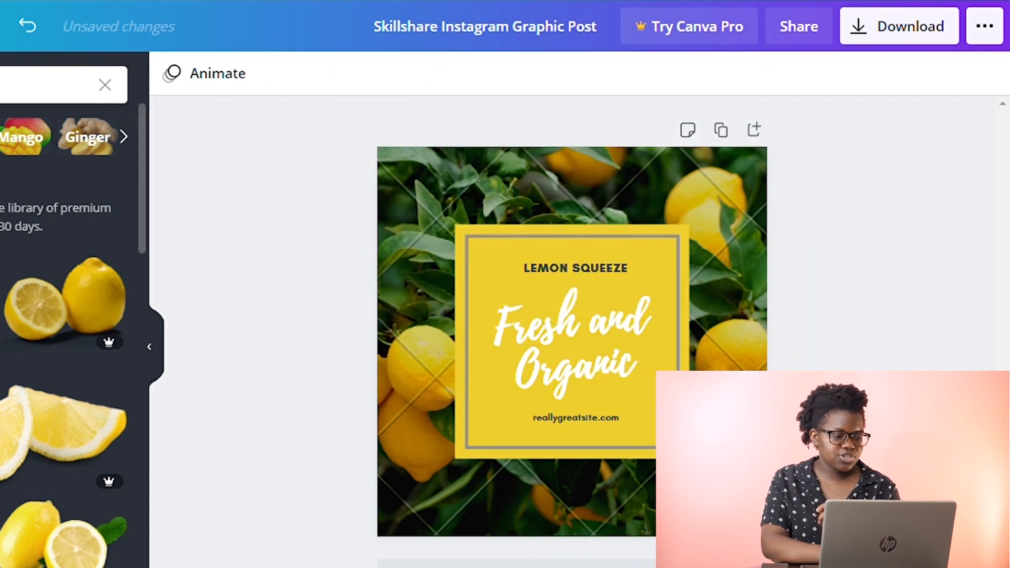
# Replace the background with the whole-lemons photo and reposition it within the frame.
pyautogui.moveTo(104, 334); pyautogui.dragTo(386, 346)
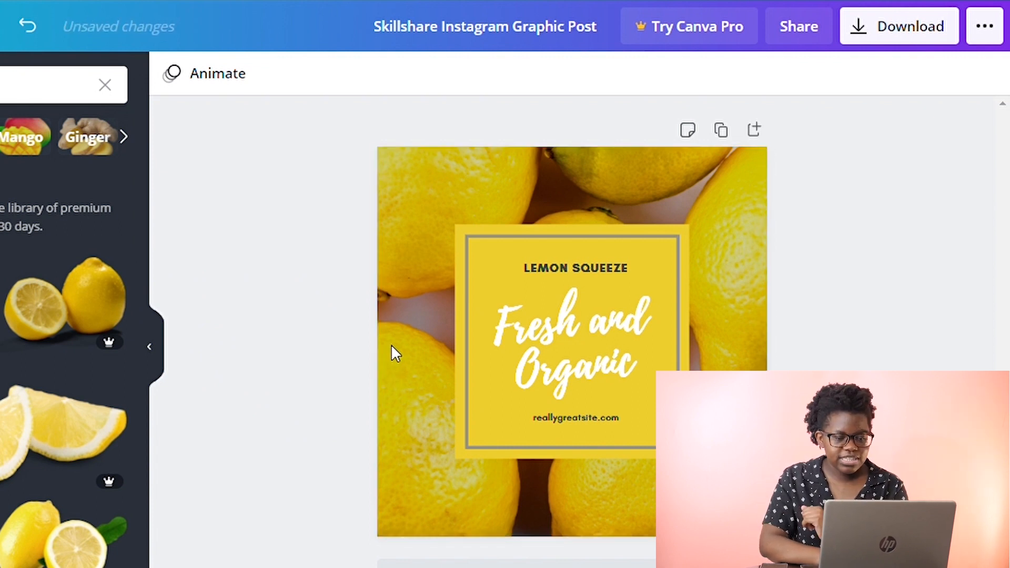
pyautogui.doubleClick(390, 344)
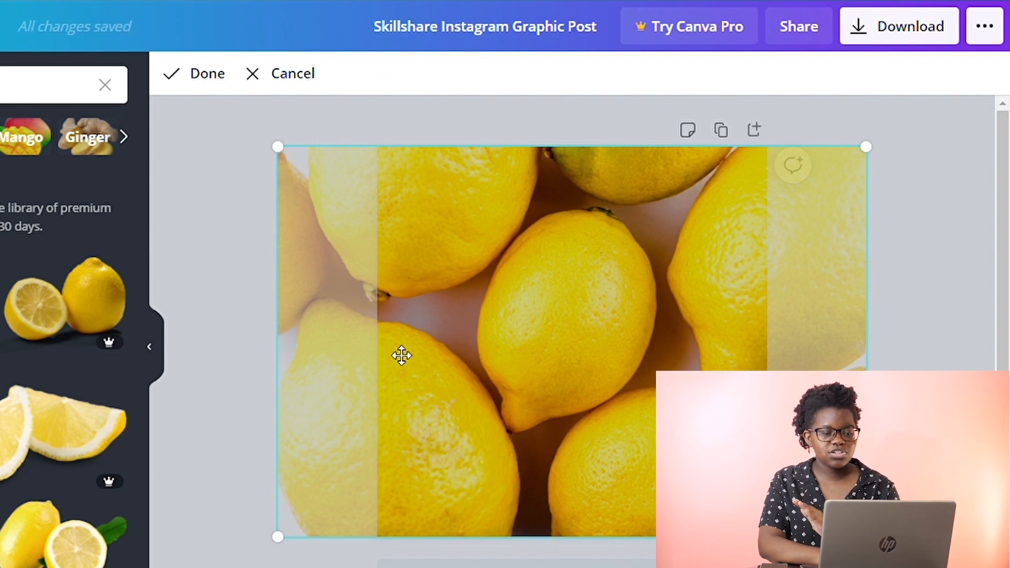
pyautogui.moveTo(431, 354); pyautogui.dragTo(462, 367)
pyautogui.click(221, 86)
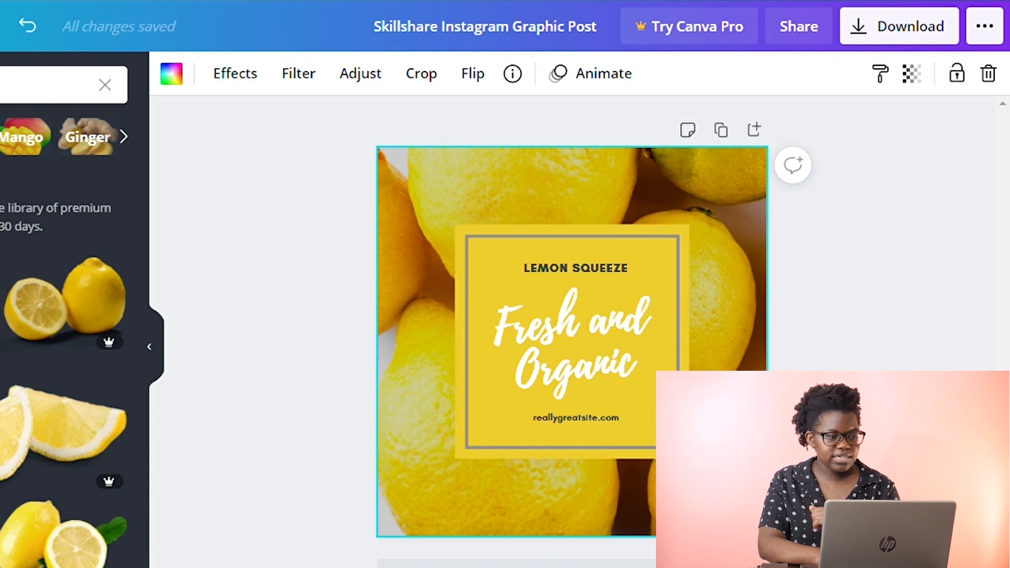
# Ungroup the central yellow text panel into separate elements.
pyautogui.scroll(6, 63, 336)
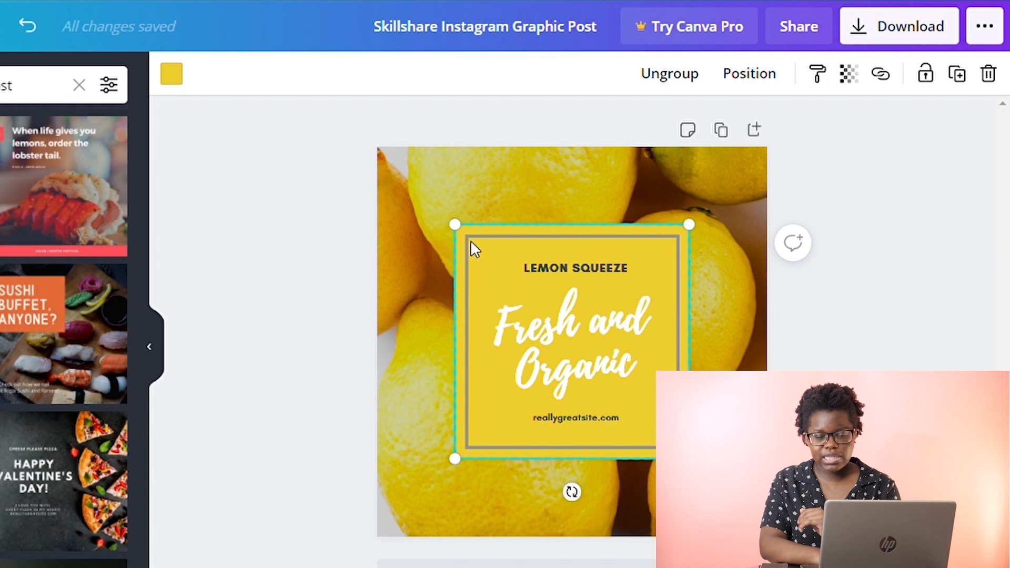
pyautogui.click(670, 75)
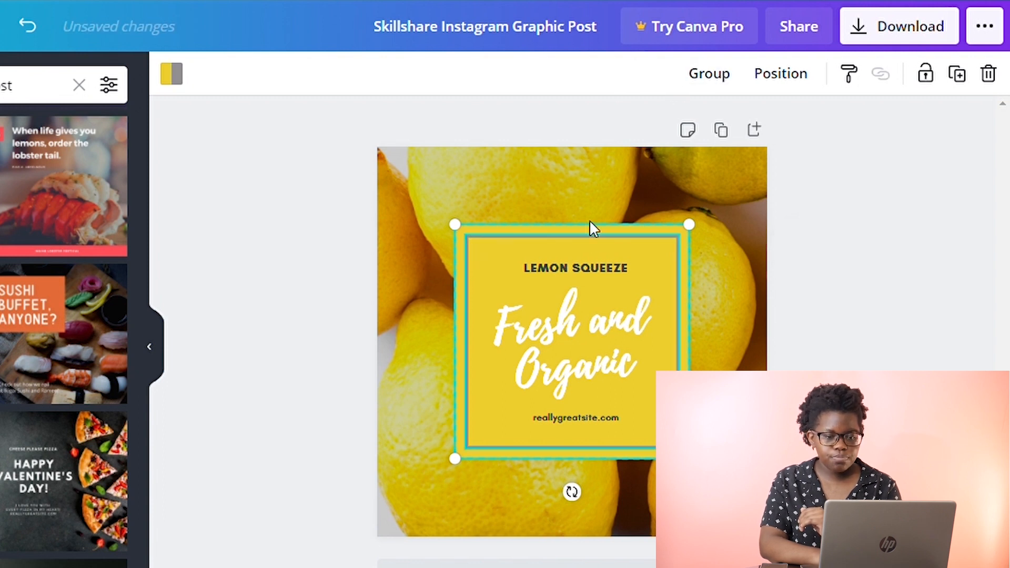
pyautogui.click(804, 267)
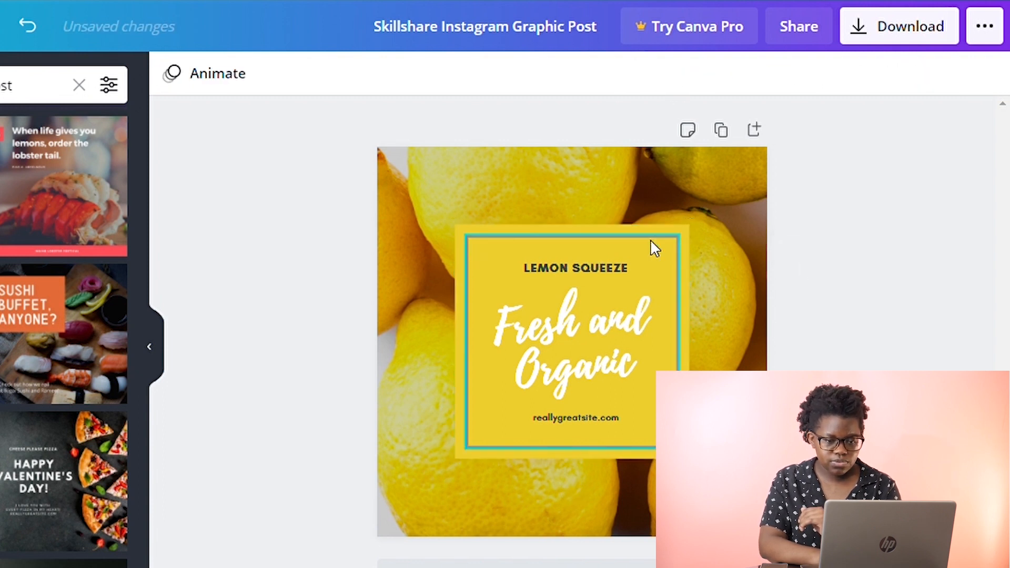
# Select the yellow square and resize it, pulling its top edge down and widening it to the right.
pyautogui.click(661, 251)
pyautogui.click(633, 252)
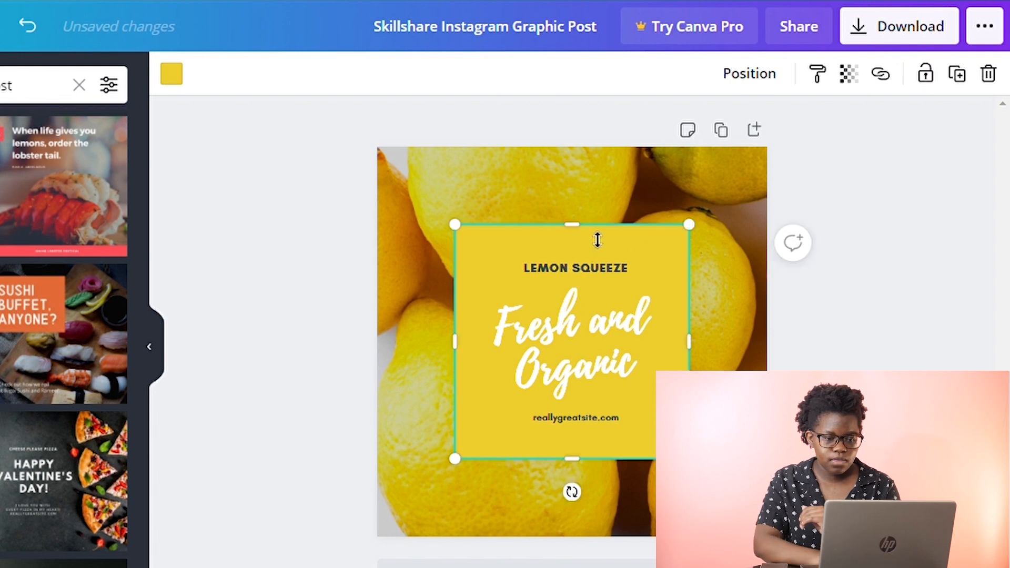
pyautogui.moveTo(598, 233)
pyautogui.mouseDown()
pyautogui.moveTo(604, 303)
pyautogui.moveTo(601, 228)
pyautogui.mouseUp()
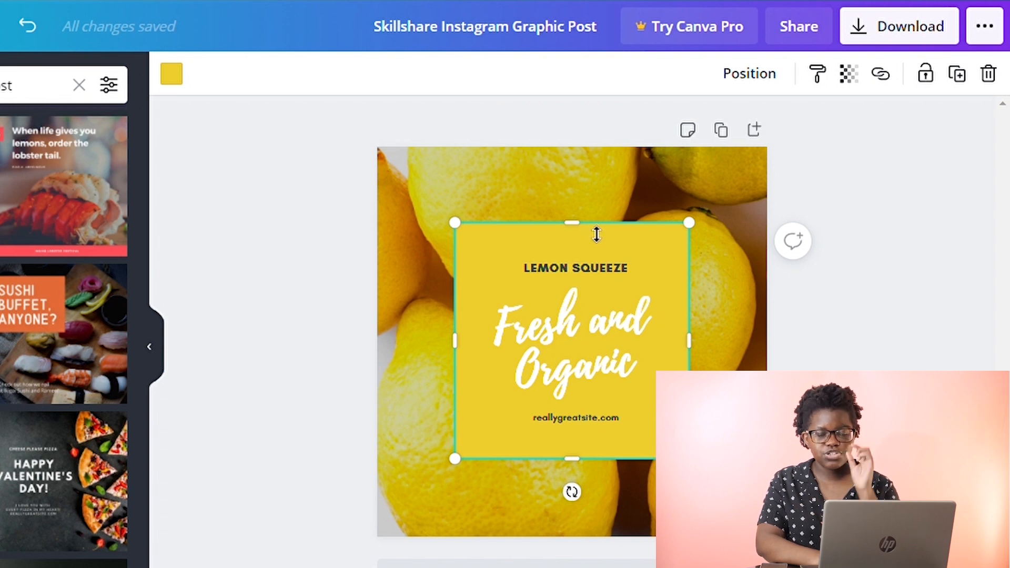
pyautogui.moveTo(596, 234); pyautogui.dragTo(607, 368)
pyautogui.moveTo(689, 407)
pyautogui.mouseDown()
pyautogui.moveTo(809, 407)
pyautogui.moveTo(695, 407)
pyautogui.mouseUp()
pyautogui.moveTo(469, 415); pyautogui.dragTo(381, 415)
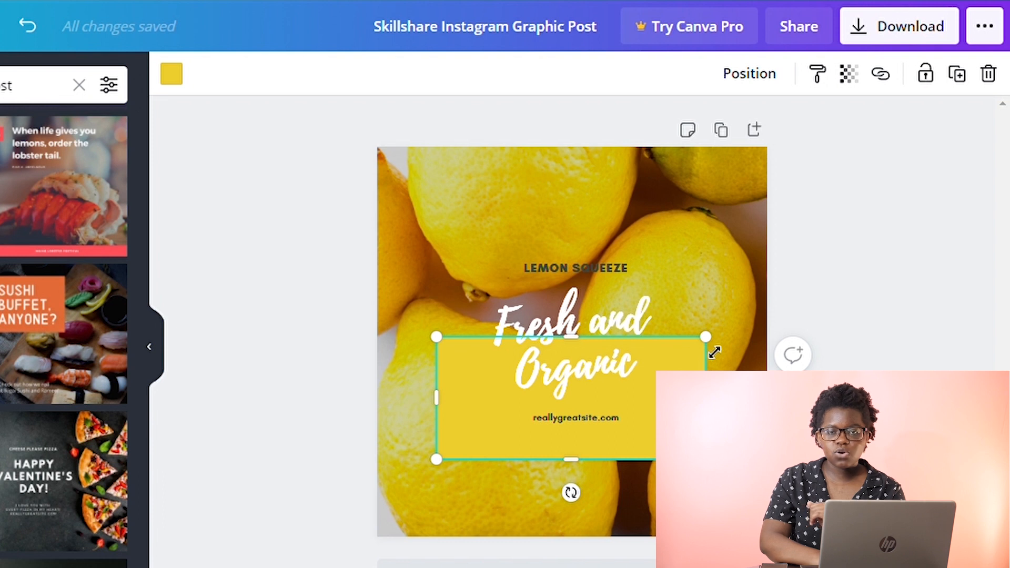
pyautogui.moveTo(714, 351); pyautogui.dragTo(719, 346)
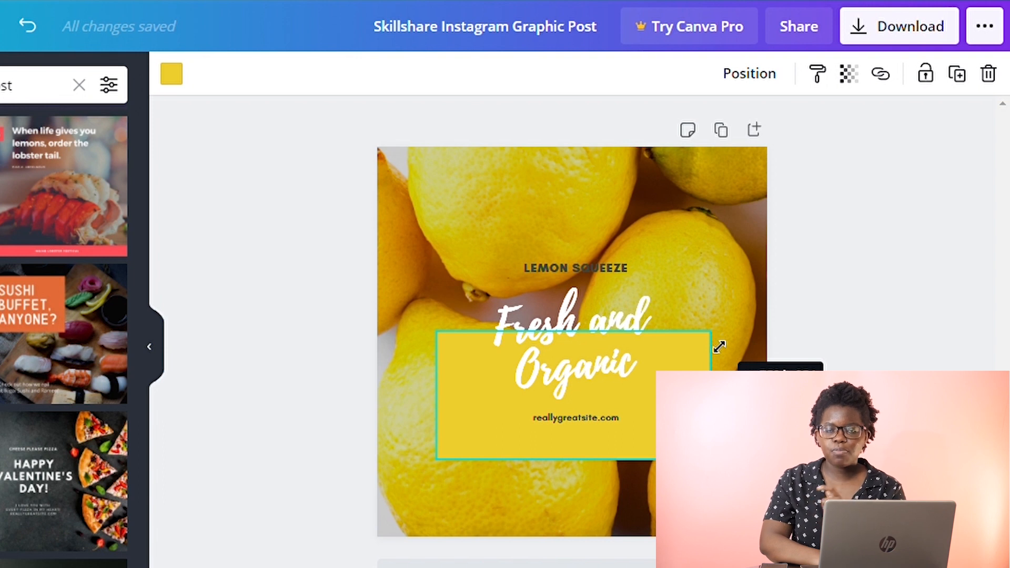
pyautogui.moveTo(719, 346); pyautogui.dragTo(766, 386)
# Stretch the yellow shape to the post's full width and down to its bottom edge.
pyautogui.moveTo(437, 403); pyautogui.dragTo(377, 411)
pyautogui.moveTo(583, 460); pyautogui.dragTo(585, 394)
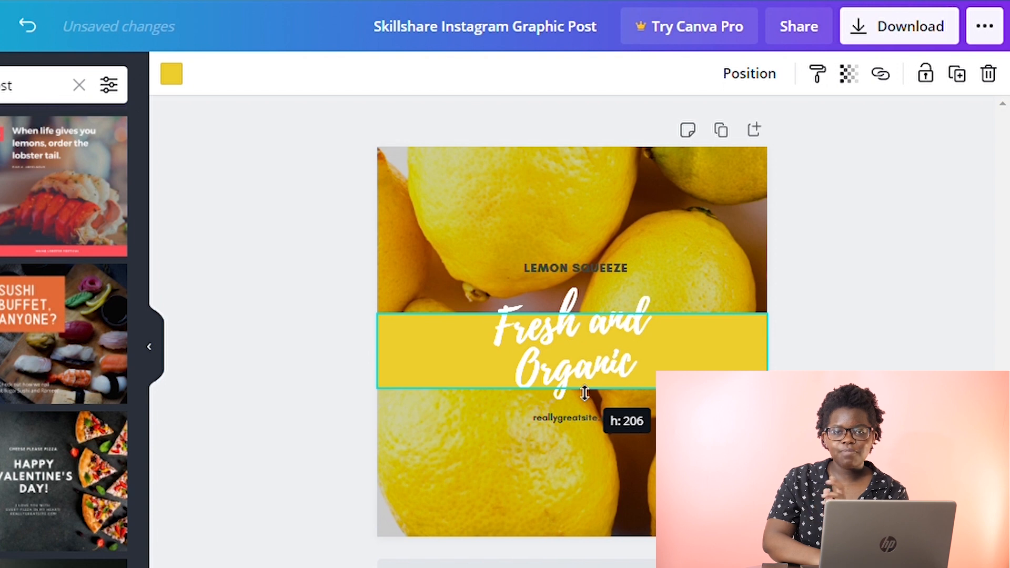
pyautogui.moveTo(584, 393); pyautogui.dragTo(559, 504)
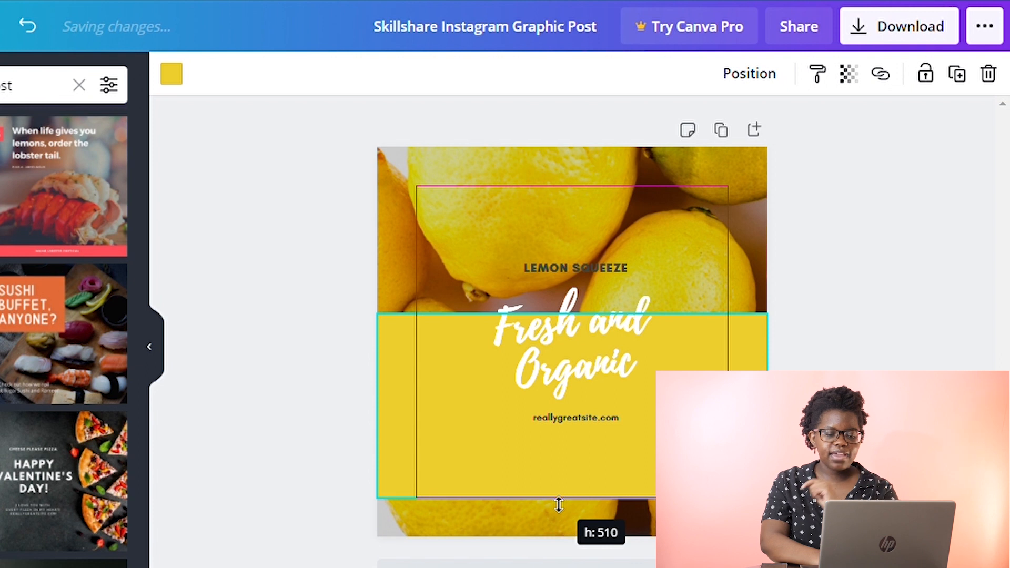
pyautogui.moveTo(558, 504); pyautogui.dragTo(552, 540)
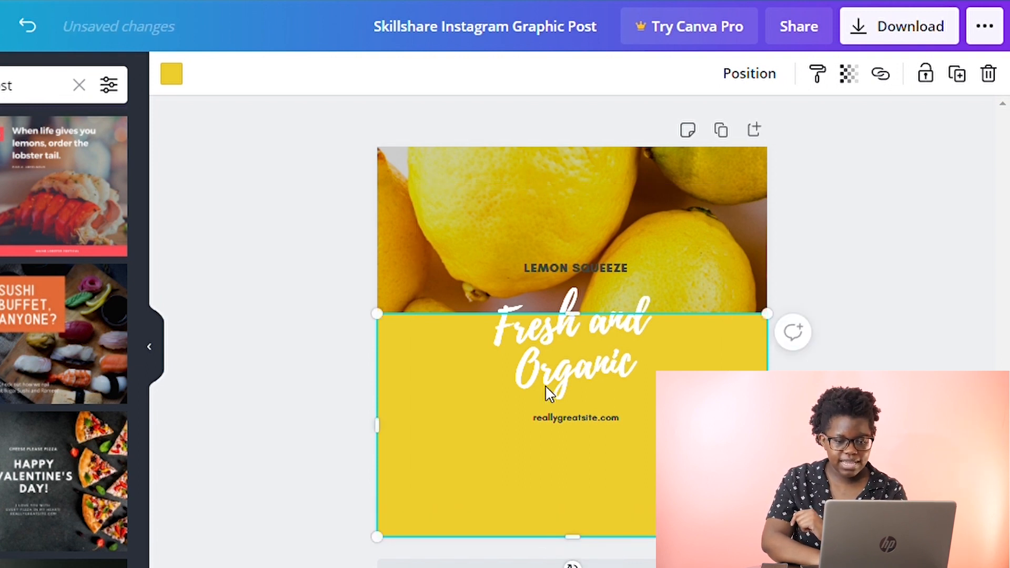
# Move the yellow band down so its top sits roughly halfway up the post.
pyautogui.moveTo(577, 328); pyautogui.dragTo(581, 360)
pyautogui.click(861, 306)
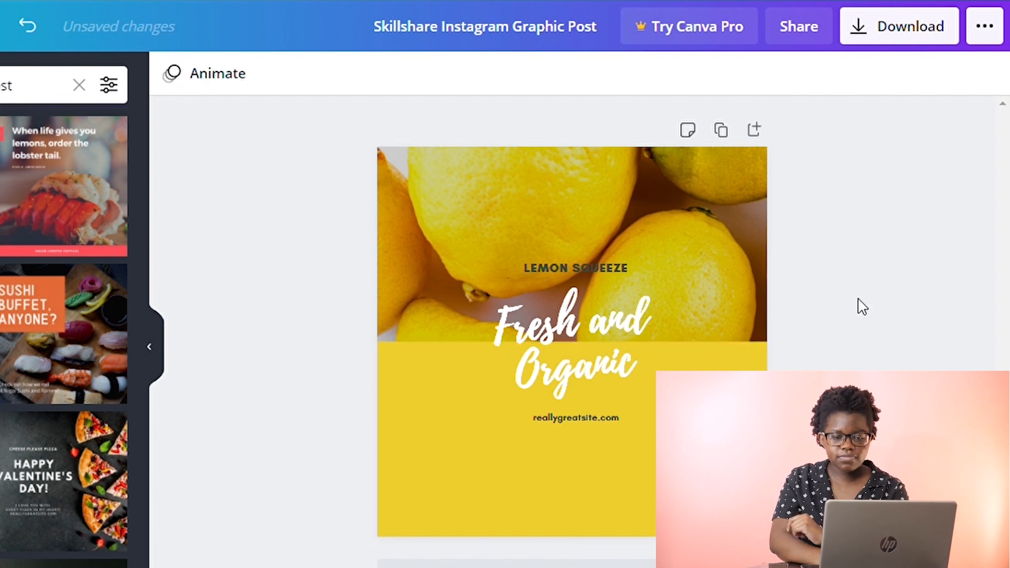
# Nudge the text group slightly right, then ungroup its text elements.
pyautogui.click(573, 419)
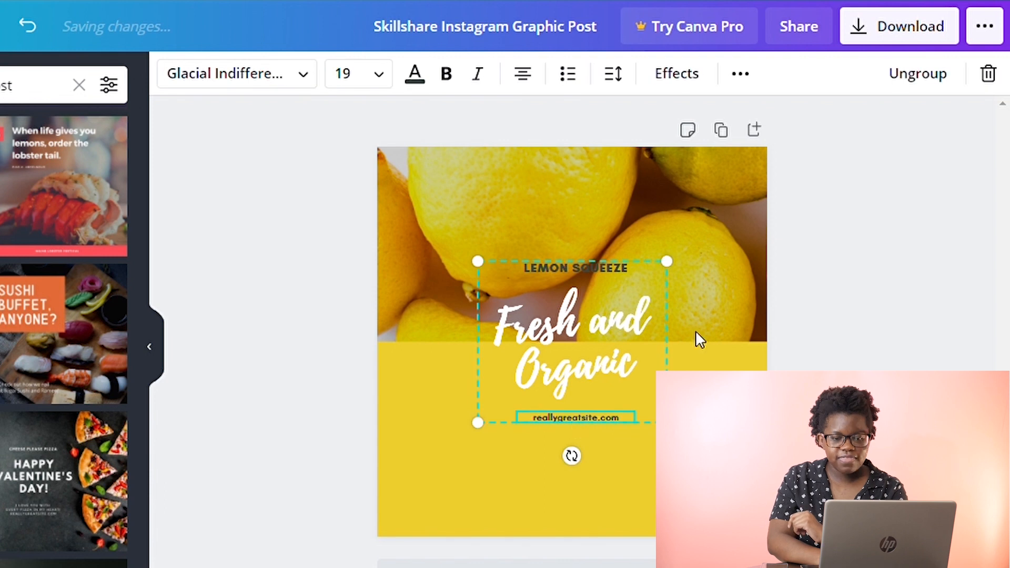
pyautogui.click(610, 289)
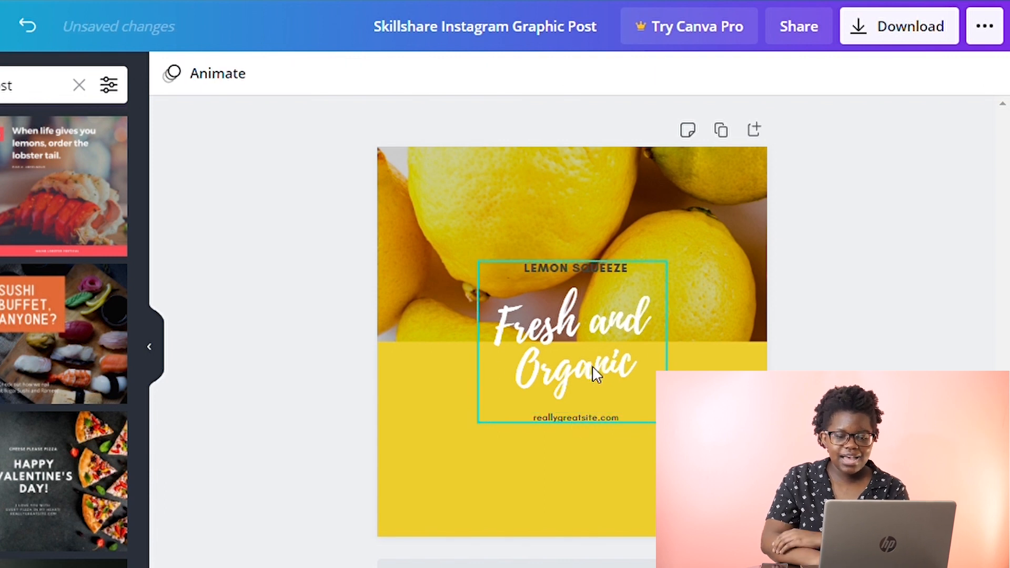
pyautogui.moveTo(597, 376)
pyautogui.mouseDown()
pyautogui.moveTo(595, 414)
pyautogui.moveTo(605, 347)
pyautogui.moveTo(610, 374)
pyautogui.mouseUp()
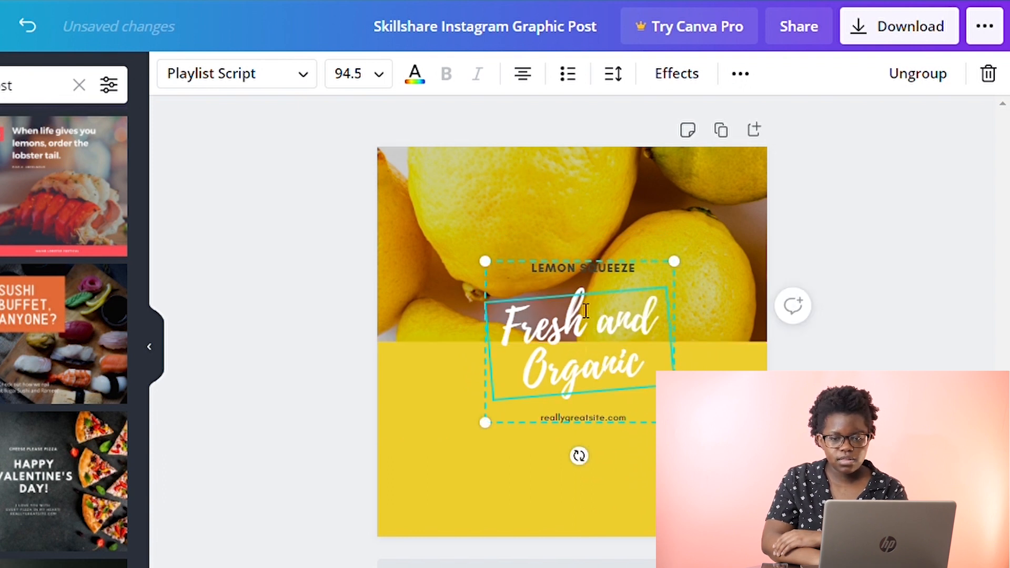
pyautogui.click(932, 85)
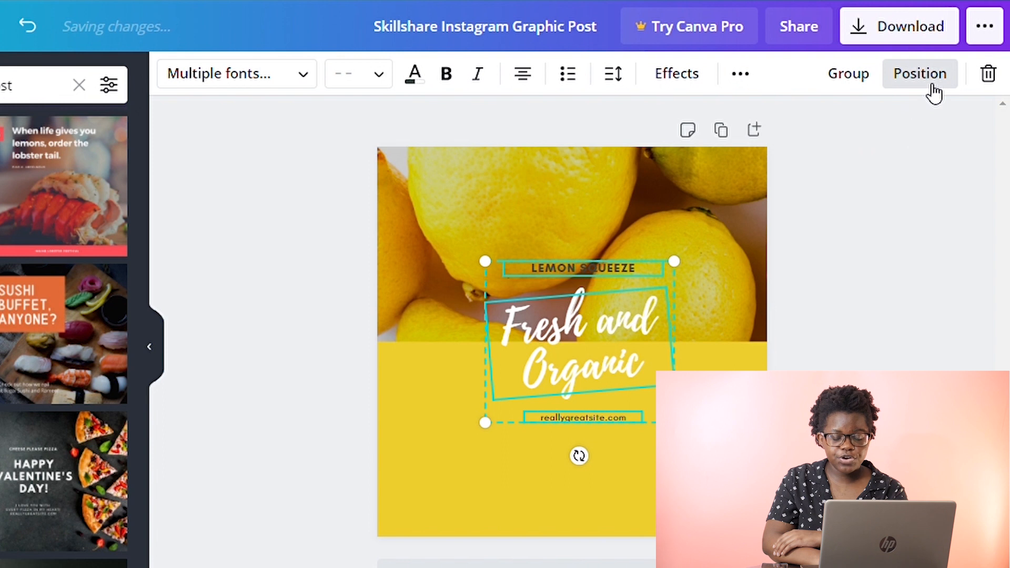
pyautogui.click(848, 333)
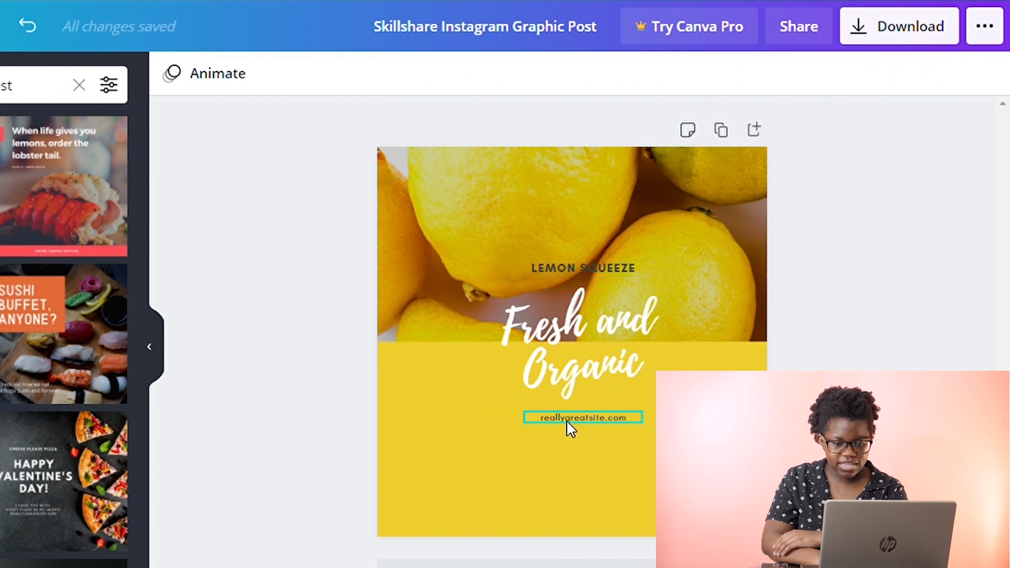
# Move the website text near the bottom of the post and enlarge it to size 31.4.
pyautogui.click(566, 420)
pyautogui.moveTo(565, 420); pyautogui.dragTo(566, 516)
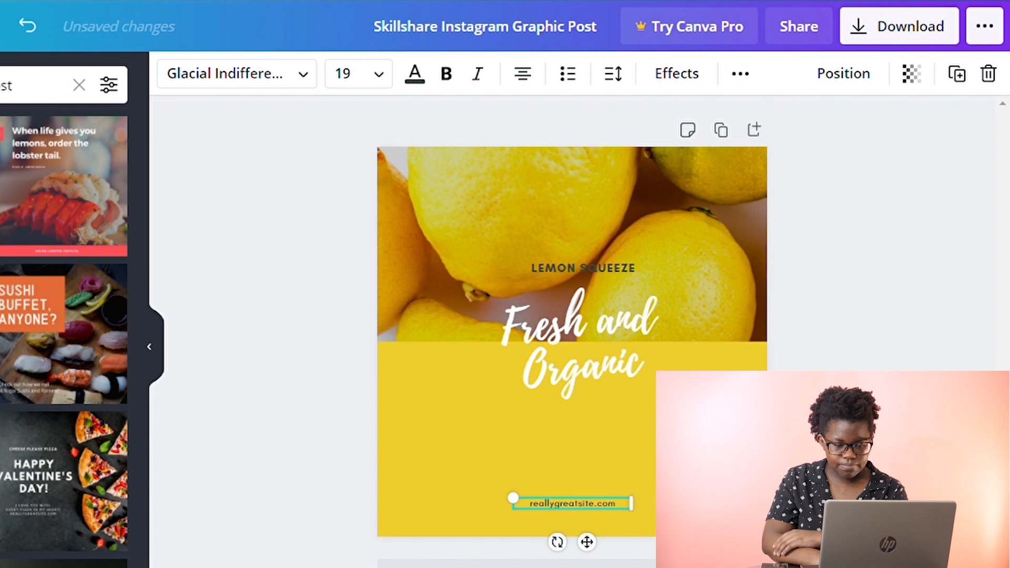
pyautogui.moveTo(632, 498); pyautogui.dragTo(697, 491)
# Replace the website text with makinglemonade.
pyautogui.click(645, 503)
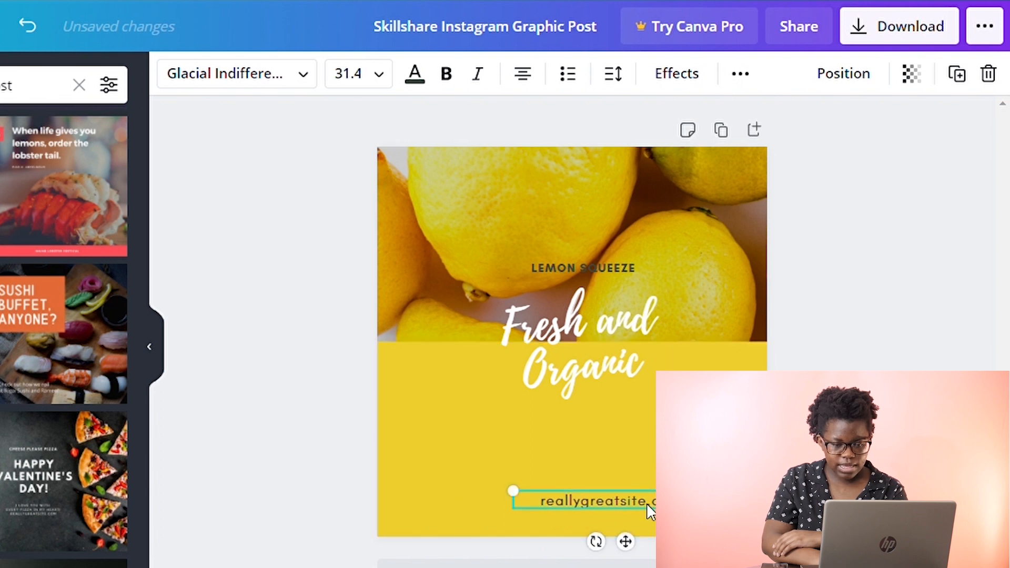
pyautogui.moveTo(645, 503); pyautogui.dragTo(615, 519)
pyautogui.write('m')
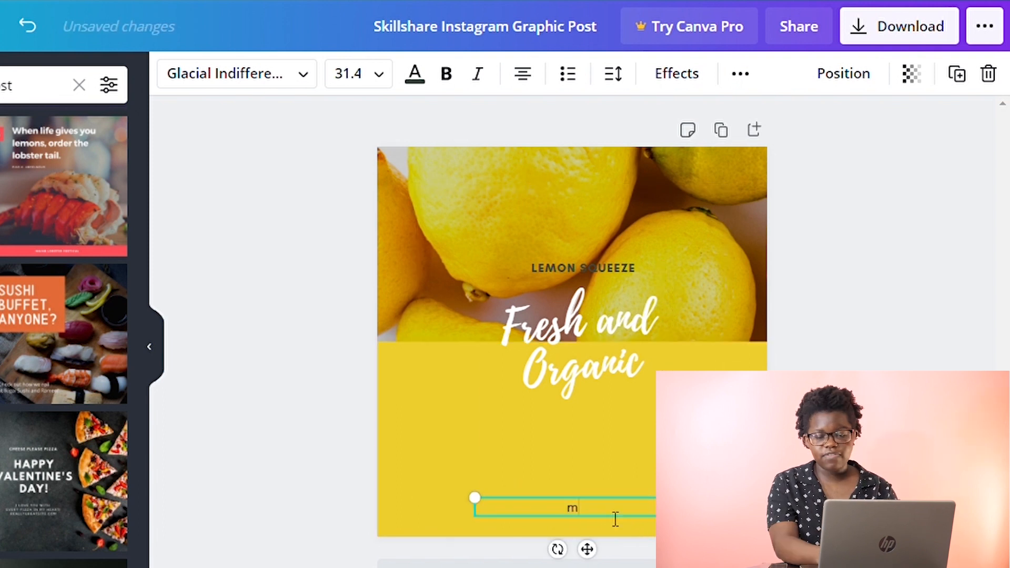
pyautogui.write('akinglem')
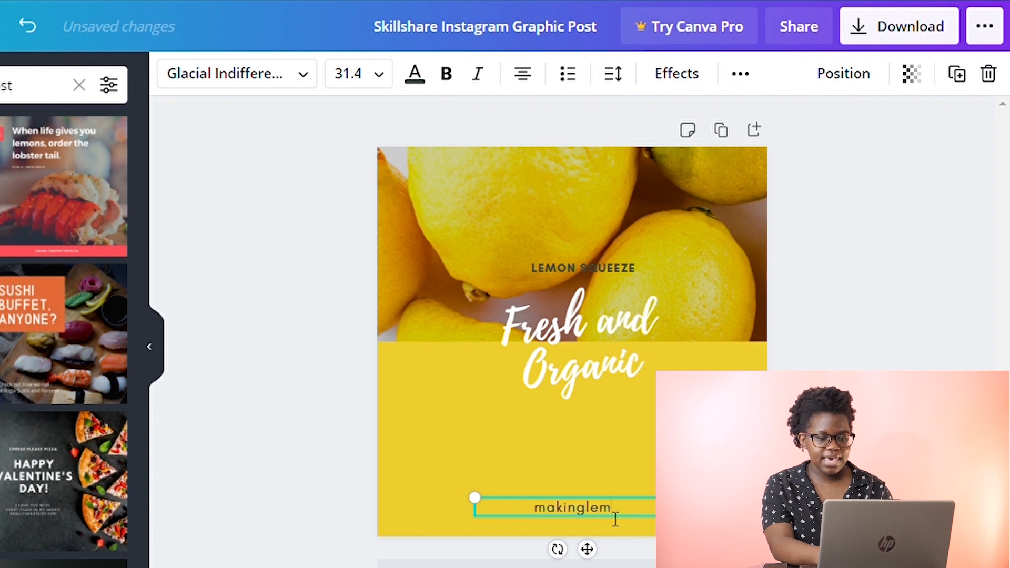
pyautogui.write('onadeblog.com')
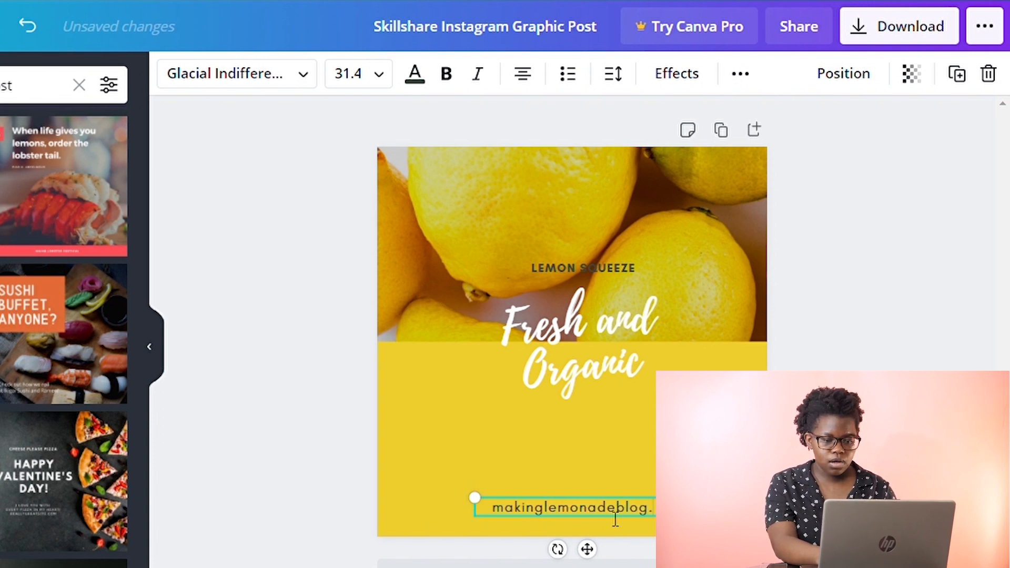
pyautogui.moveTo(577, 332); pyautogui.dragTo(577, 383)
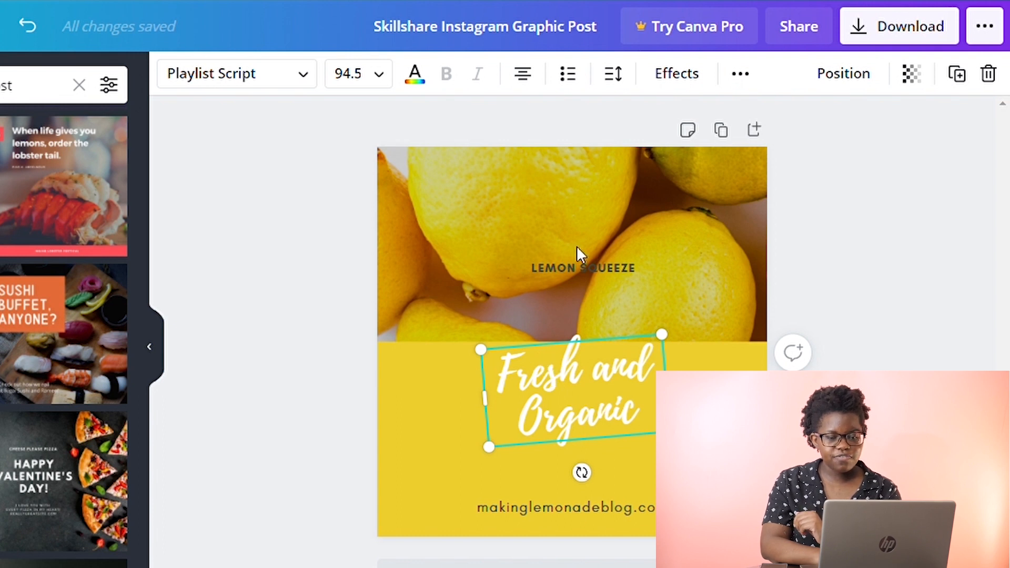
pyautogui.hotkey('ctrl', 'z')
pyautogui.hotkey('ctrl', 'z')
# Move the LEMON SQUEEZE text down onto the yellow band and widen its text box.
pyautogui.click(536, 271)
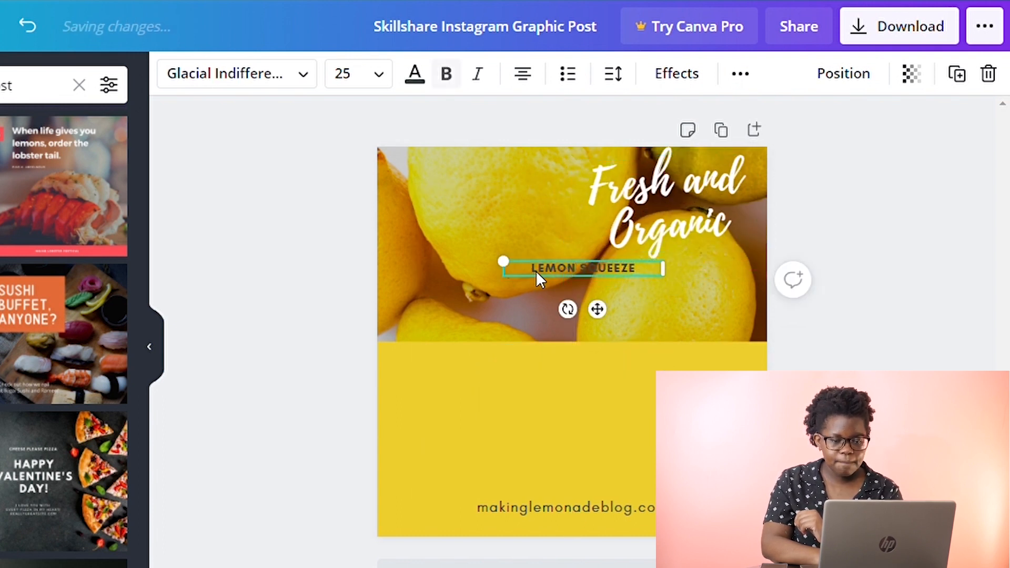
pyautogui.moveTo(535, 270); pyautogui.dragTo(523, 371)
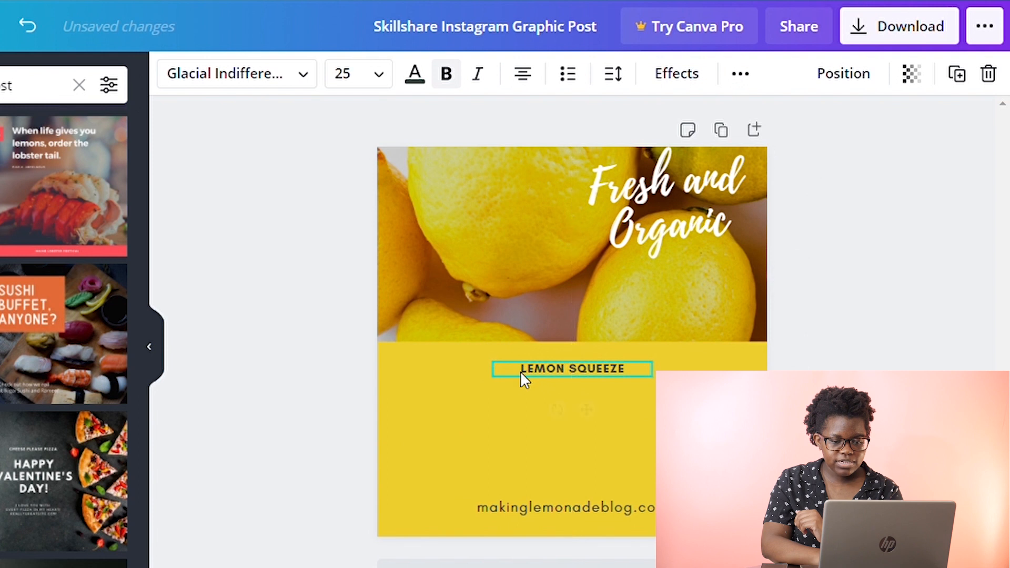
pyautogui.moveTo(653, 383); pyautogui.dragTo(762, 386)
# Replace that text with WHEN LIFE GIVES YOU LEMONS and adjust the text box width.
pyautogui.tripleClick(661, 375)
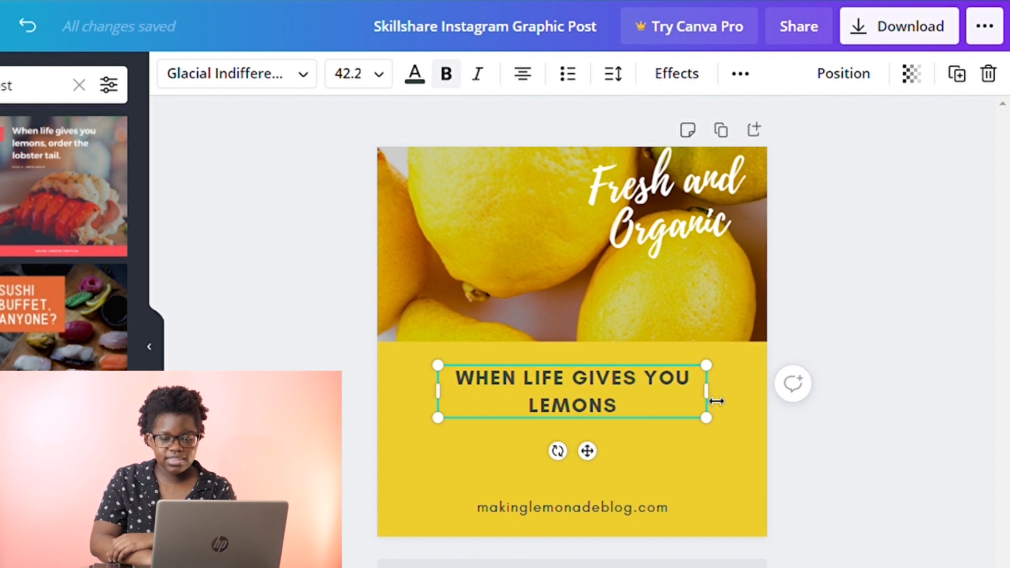
pyautogui.moveTo(716, 402); pyautogui.dragTo(664, 403)
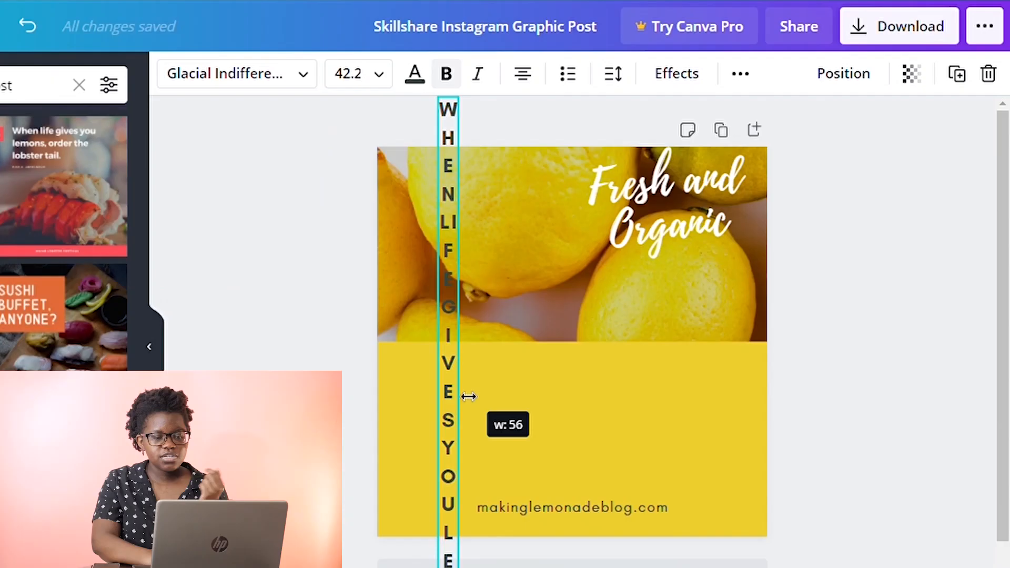
pyautogui.moveTo(467, 397); pyautogui.dragTo(815, 356)
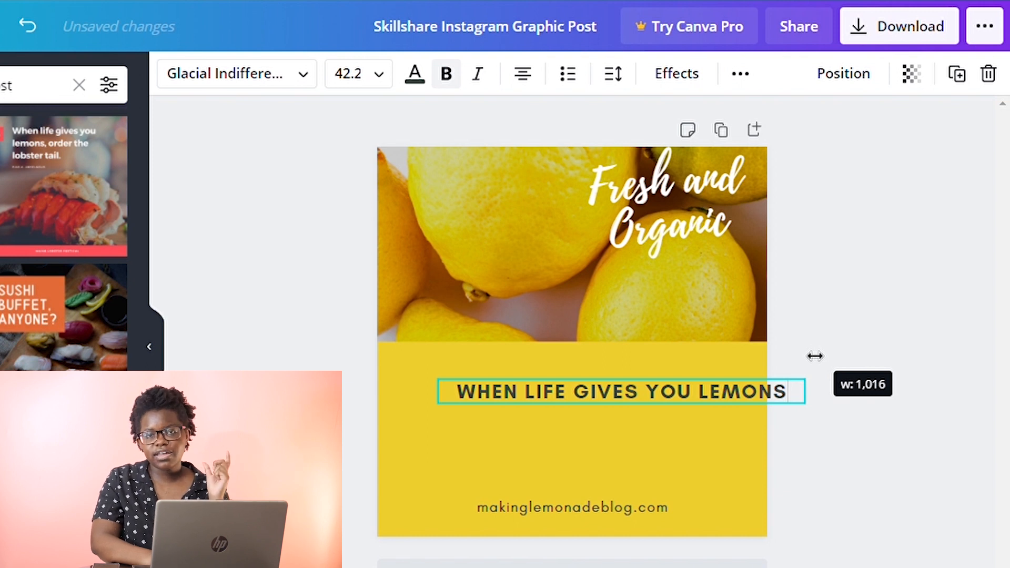
pyautogui.moveTo(815, 356); pyautogui.dragTo(669, 377)
# Enlarge the headline to size 82.5 and center it horizontally on the page.
pyautogui.moveTo(664, 428); pyautogui.dragTo(869, 468)
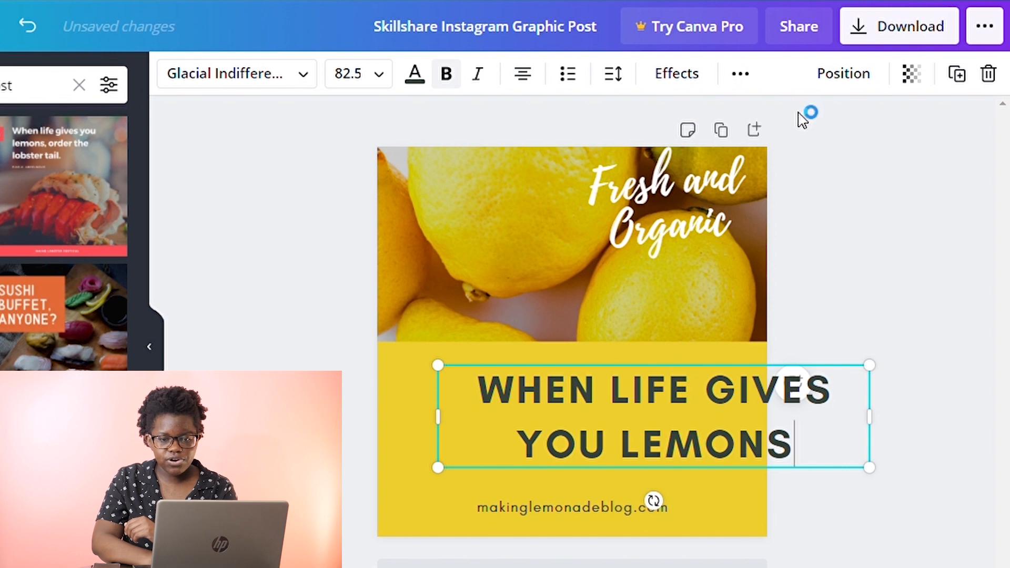
pyautogui.click(846, 79)
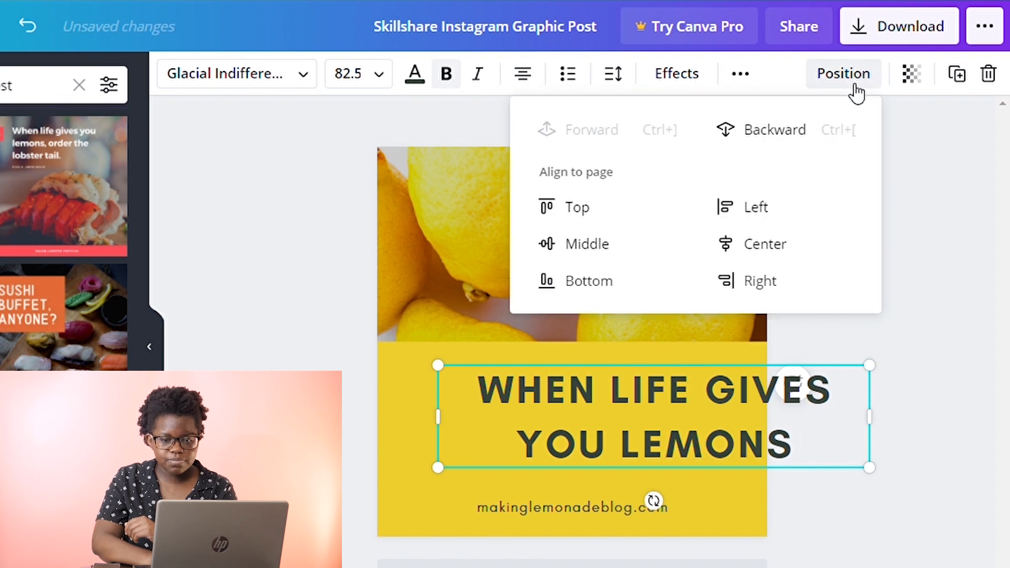
pyautogui.click(779, 244)
pyautogui.click(940, 411)
pyautogui.click(942, 413)
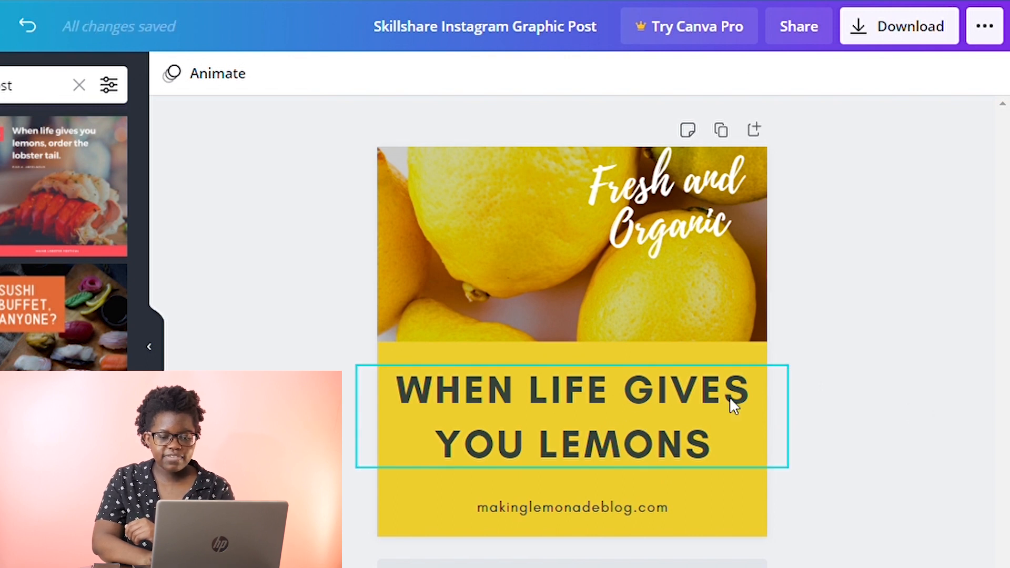
# Tighten the headline's line height to 1.01.
pyautogui.click(683, 431)
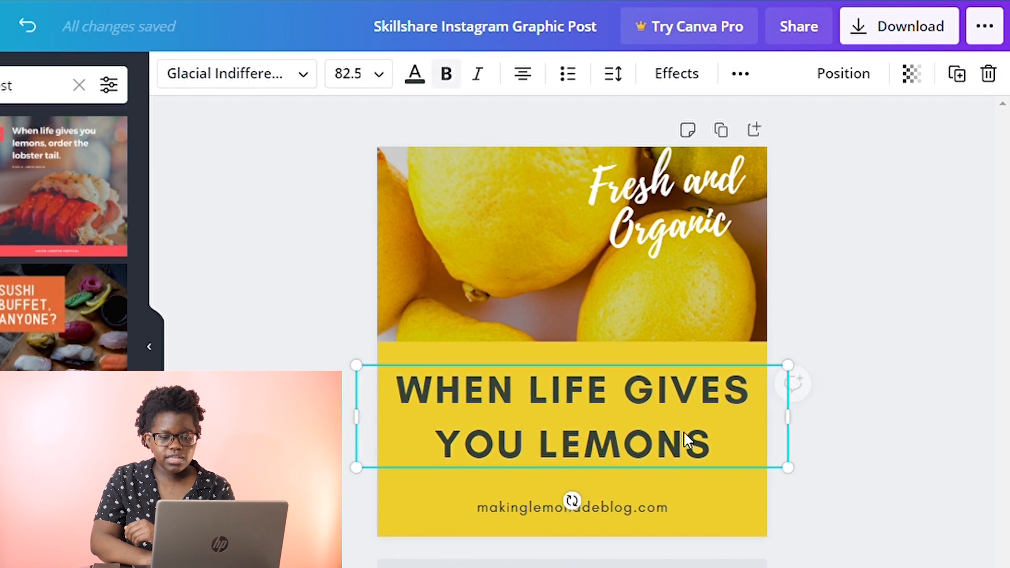
pyautogui.click(622, 80)
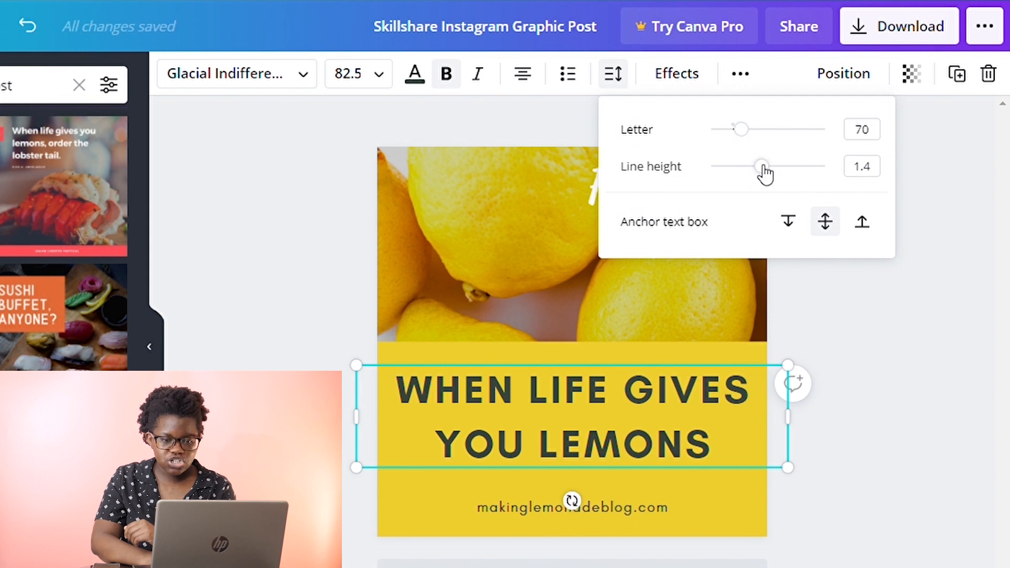
pyautogui.moveTo(762, 169); pyautogui.dragTo(744, 168)
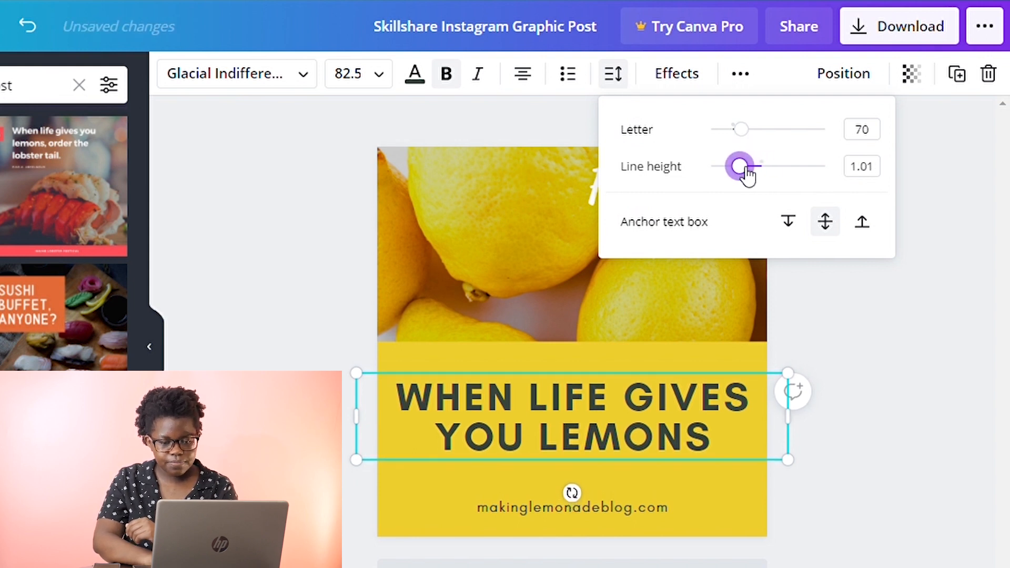
pyautogui.click(1004, 265)
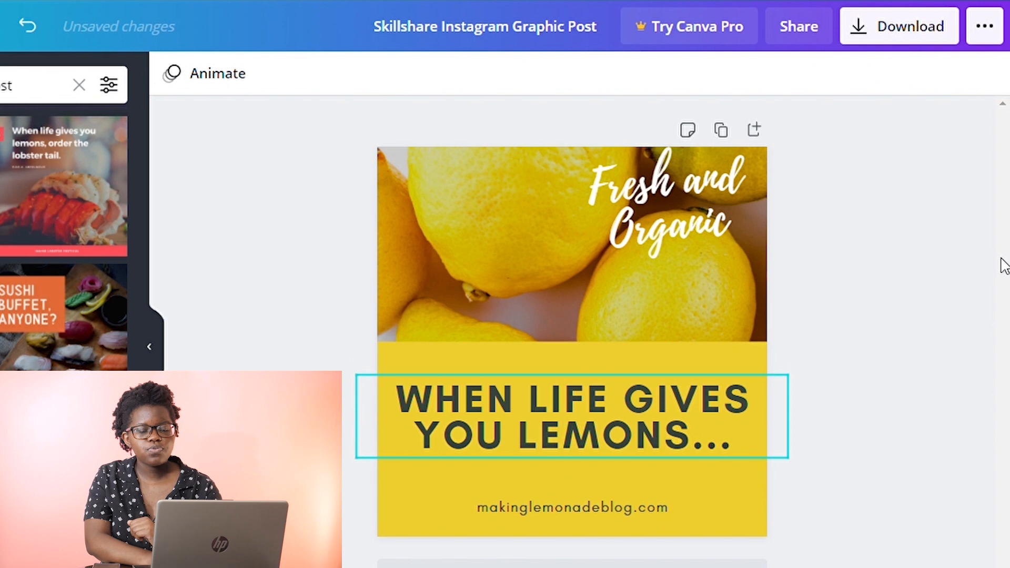
# Add a rectangle element and stretch it across the full width of the post over the headline.
pyautogui.click(690, 226)
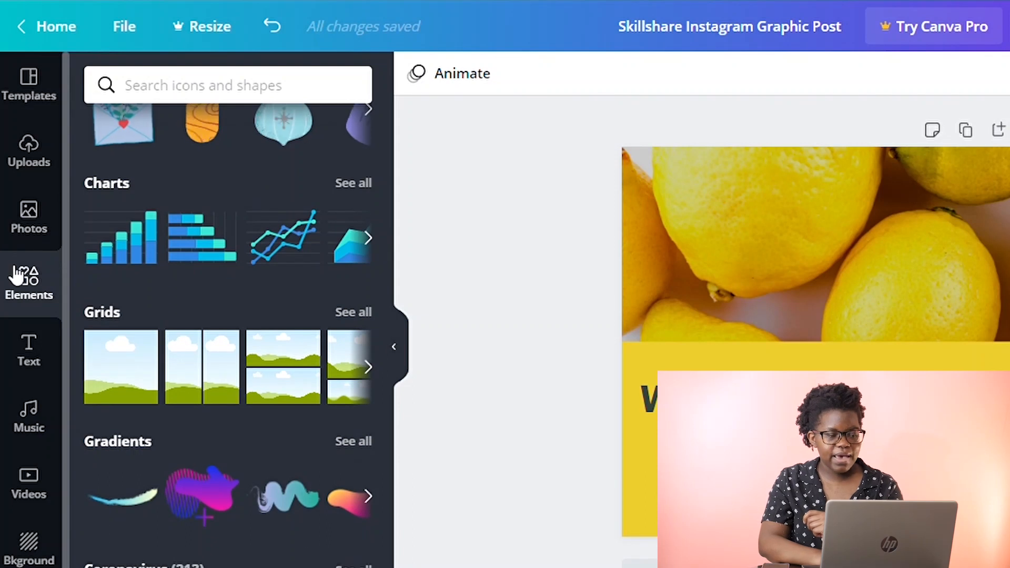
pyautogui.scroll(5, 191, 222)
pyautogui.scroll(5, 190, 221)
pyautogui.scroll(-6, 219, 374)
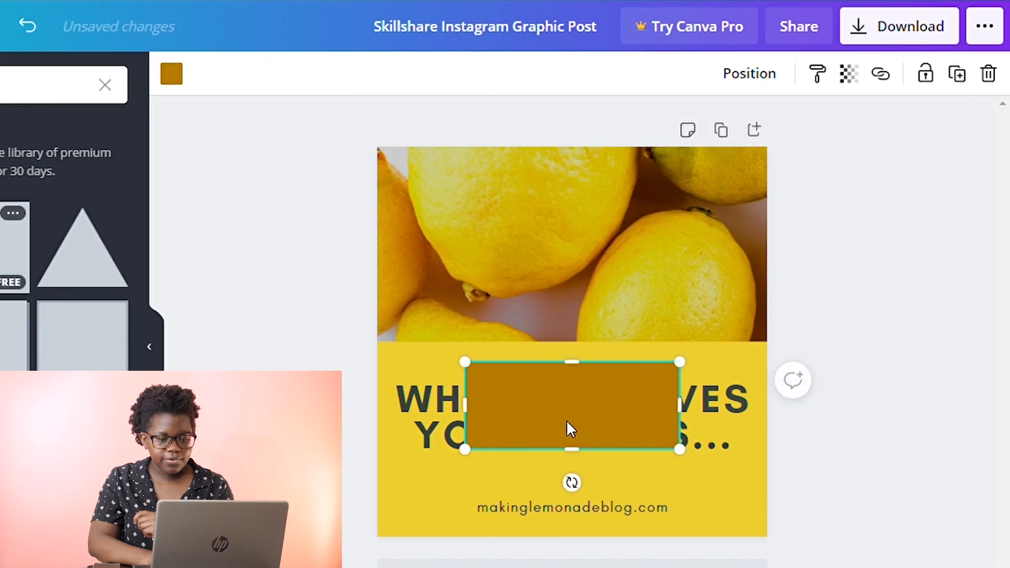
pyautogui.moveTo(571, 450); pyautogui.dragTo(590, 472)
pyautogui.moveTo(699, 419); pyautogui.dragTo(787, 423)
pyautogui.moveTo(477, 426); pyautogui.dragTo(377, 433)
# Fill the new rectangle with white.
pyautogui.click(428, 85)
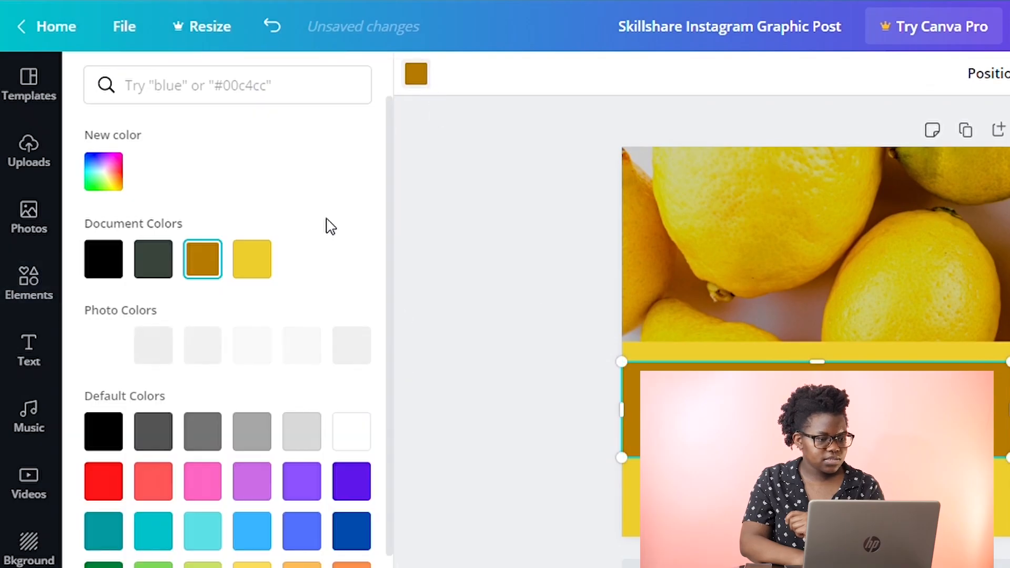
pyautogui.scroll(-1, 307, 261)
pyautogui.click(363, 400)
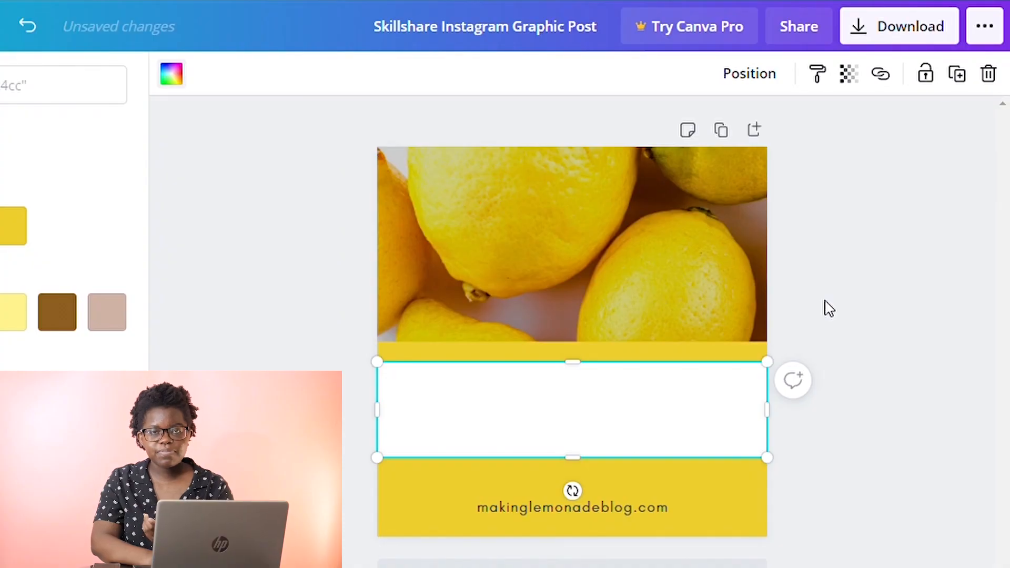
# Send the white rectangle backward behind the headline.
pyautogui.click(750, 82)
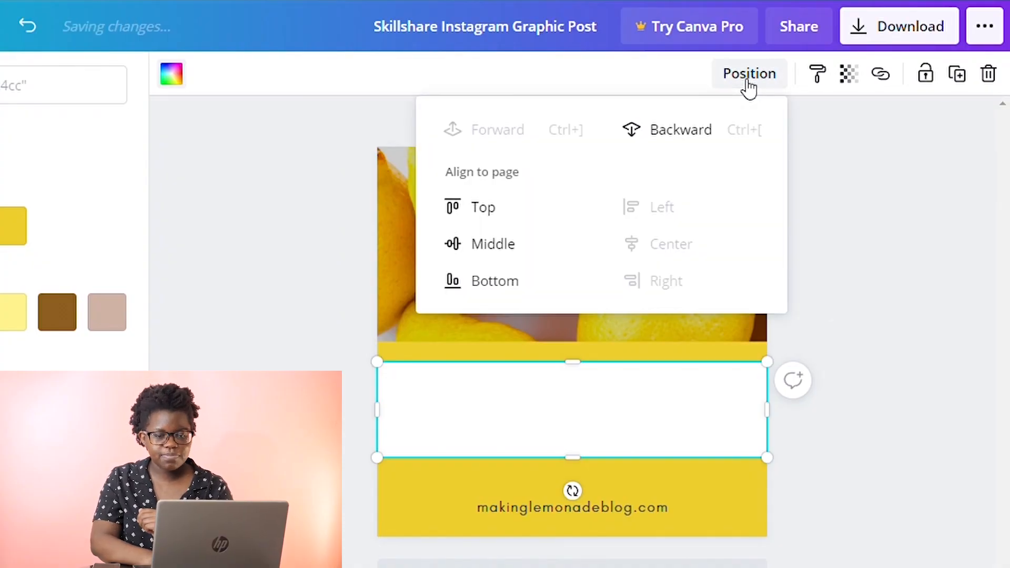
pyautogui.click(688, 153)
# Center the headline text on the white rectangle.
pyautogui.click(643, 378)
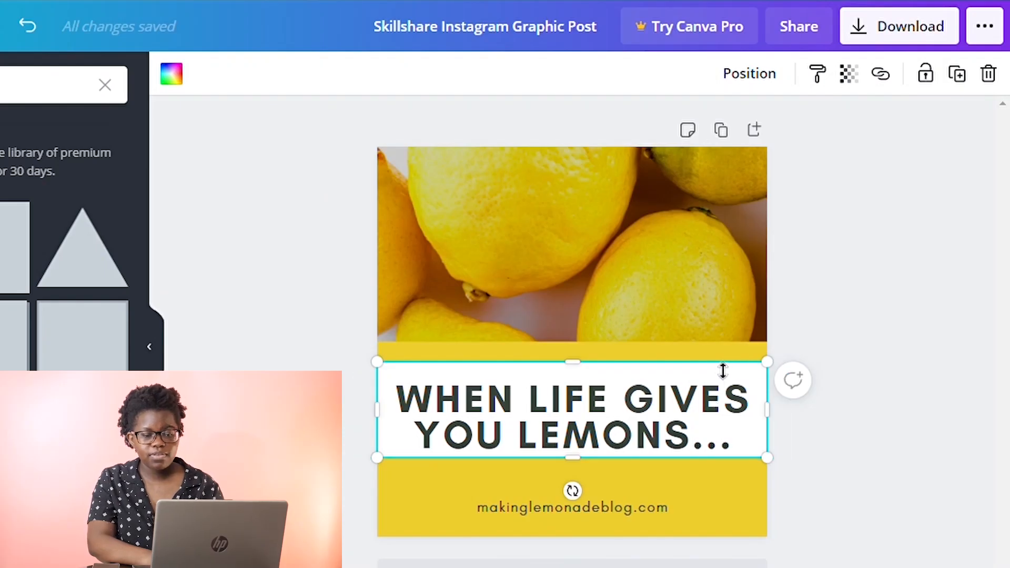
pyautogui.moveTo(658, 416); pyautogui.dragTo(655, 411)
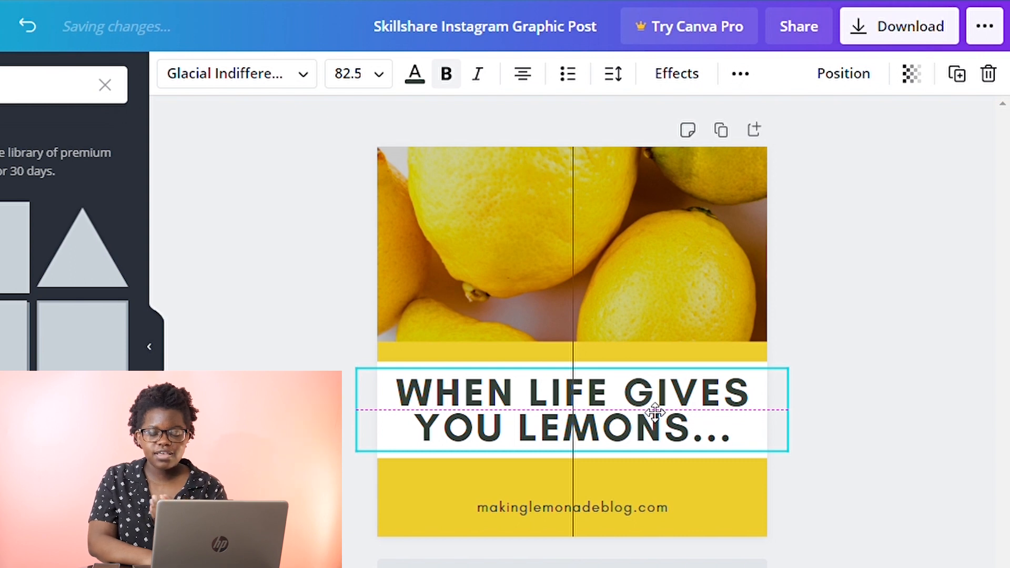
pyautogui.moveTo(654, 413); pyautogui.dragTo(650, 410)
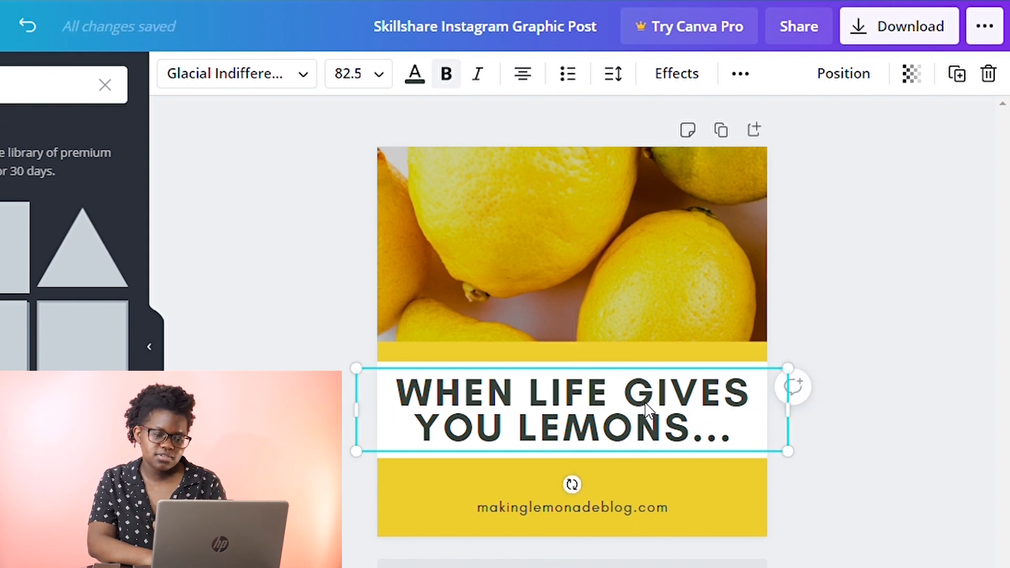
pyautogui.click(858, 401)
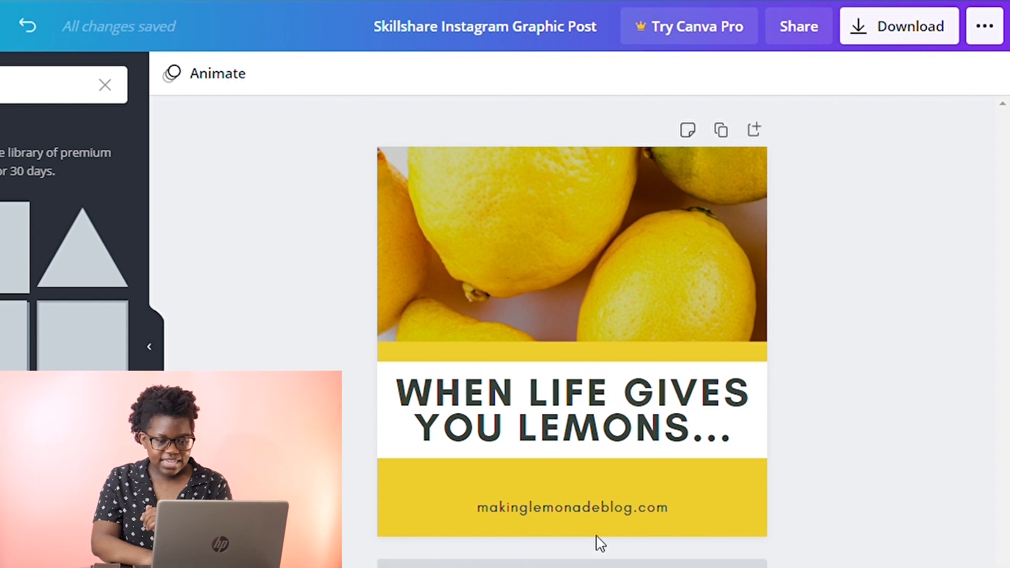
# Group the headline with the white rectangle and move the group slightly down.
pyautogui.click(411, 428)
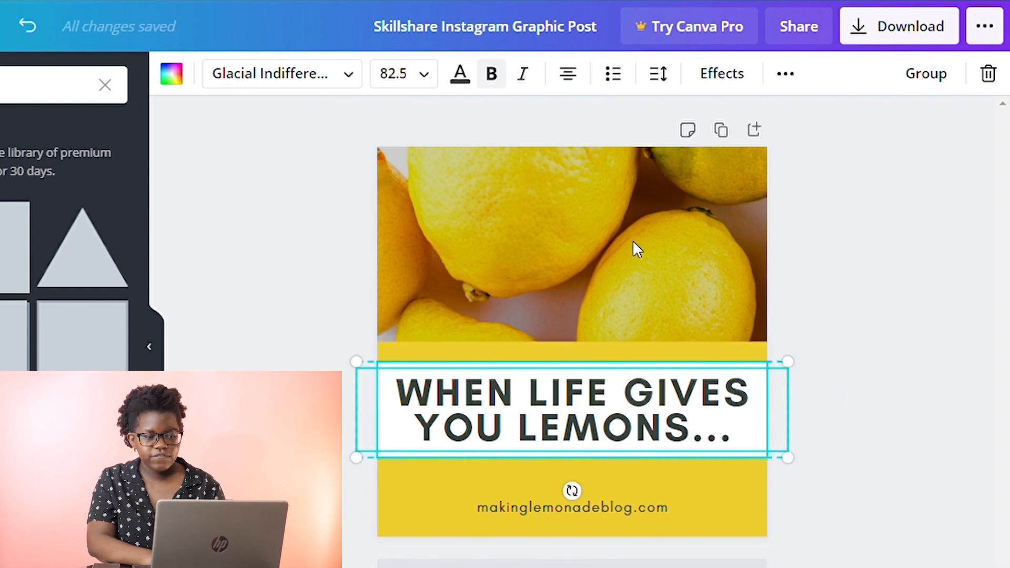
pyautogui.click(938, 80)
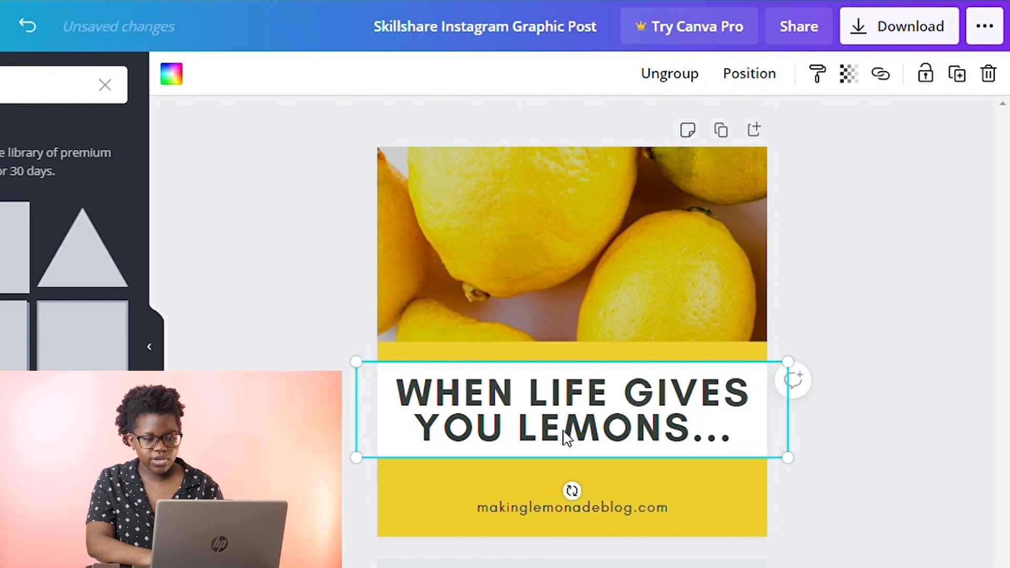
pyautogui.moveTo(567, 431); pyautogui.dragTo(579, 454)
# Nudge the website text to sit centered within the bottom yellow strip.
pyautogui.click(570, 508)
pyautogui.press('Up')
pyautogui.press('Up')
pyautogui.press('Up')
pyautogui.press('Up')
pyautogui.press('Up')
pyautogui.press('Up')
pyautogui.press('Up')
pyautogui.press('Up')
pyautogui.press('Up')
pyautogui.press('Up')
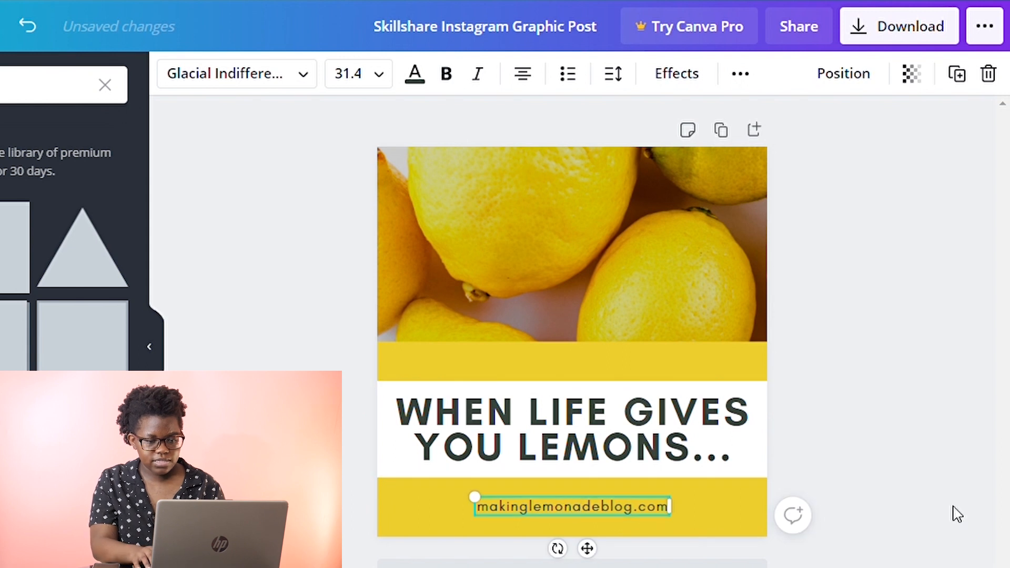
pyautogui.press('Up')
pyautogui.press('Up')
pyautogui.press('Up')
pyautogui.press('Up')
pyautogui.press('Up')
pyautogui.press('Up')
pyautogui.press('Up')
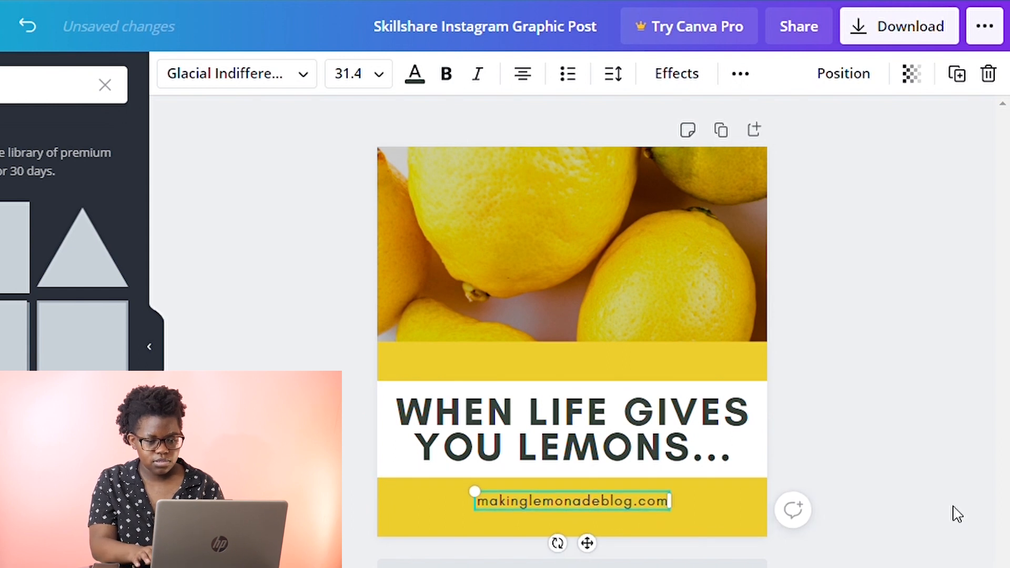
pyautogui.press('Escape')
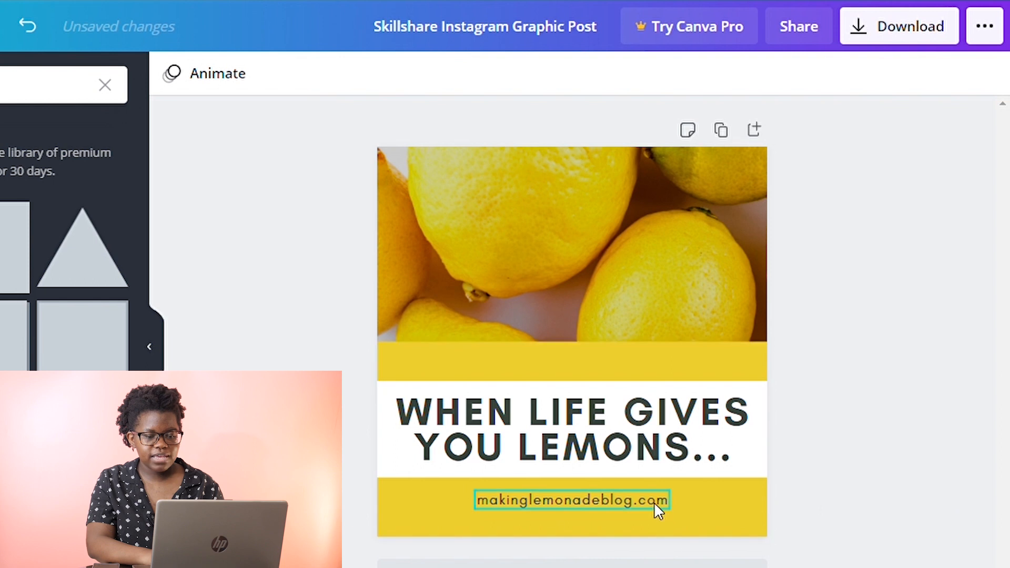
pyautogui.moveTo(656, 501); pyautogui.dragTo(660, 492)
pyautogui.press('Down')
pyautogui.press('Down')
pyautogui.press('Down')
pyautogui.press('Down')
pyautogui.press('Down')
pyautogui.press('Down')
pyautogui.press('Down')
pyautogui.press('Down')
pyautogui.press('Down')
pyautogui.press('Down')
pyautogui.press('Down')
pyautogui.press('Down')
pyautogui.press('Down')
pyautogui.press('Down')
pyautogui.press('Down')
pyautogui.press('Down')
pyautogui.press('Down')
pyautogui.press('Down')
pyautogui.press('Down')
pyautogui.press('Down')
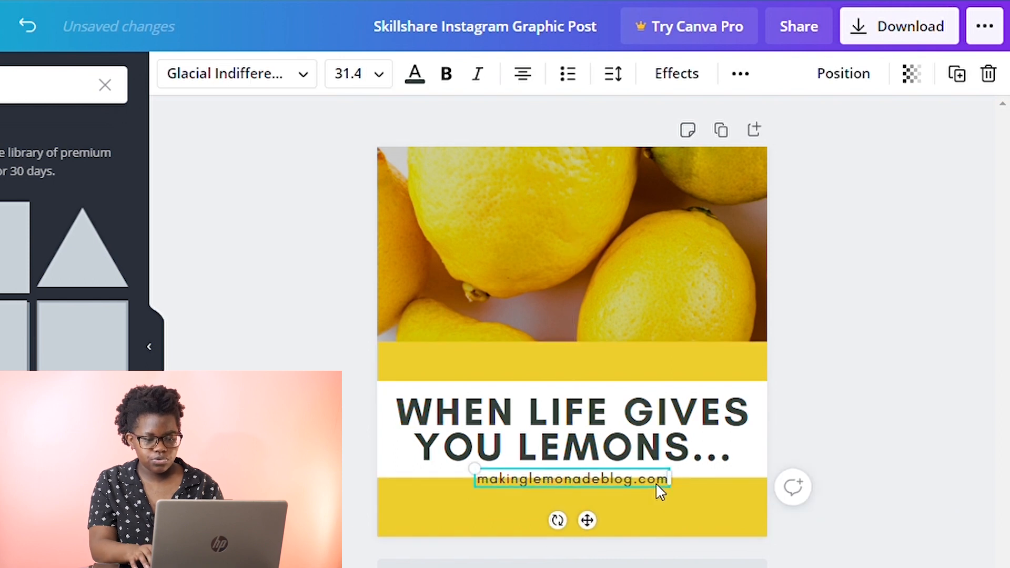
pyautogui.press('Down')
pyautogui.press('Down')
pyautogui.press('Down')
pyautogui.press('Down')
pyautogui.press('Down')
pyautogui.press('Down')
pyautogui.press('Down')
pyautogui.press('Down')
pyautogui.press('Down')
pyautogui.press('Down')
pyautogui.press('Down')
pyautogui.press('Down')
pyautogui.press('Down')
pyautogui.press('Down')
pyautogui.press('Down')
pyautogui.press('Down')
pyautogui.press('Down')
pyautogui.press('Down')
pyautogui.press('Down')
pyautogui.press('Down')
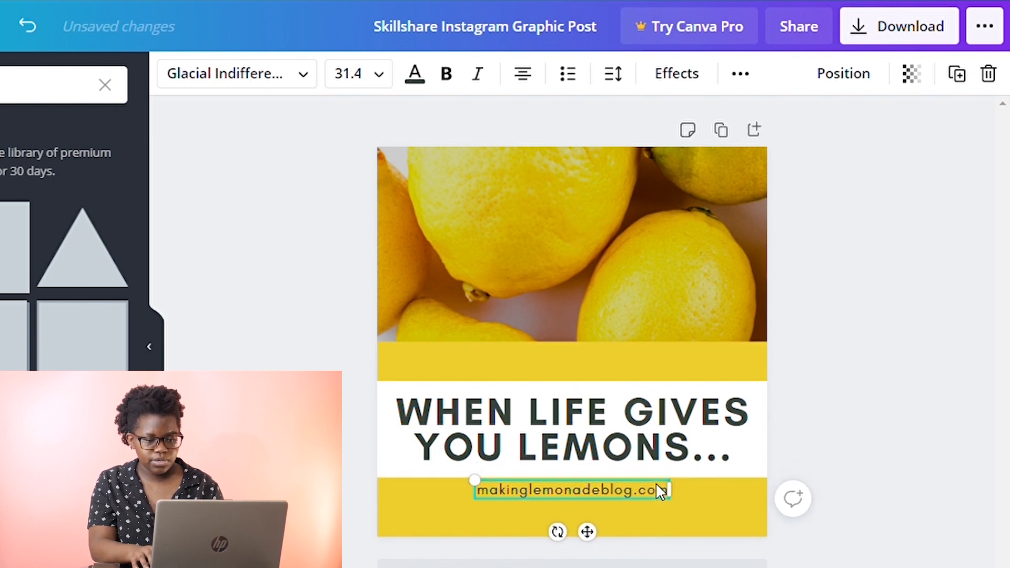
# Ungroup the headline and the white rectangle.
pyautogui.click(759, 451)
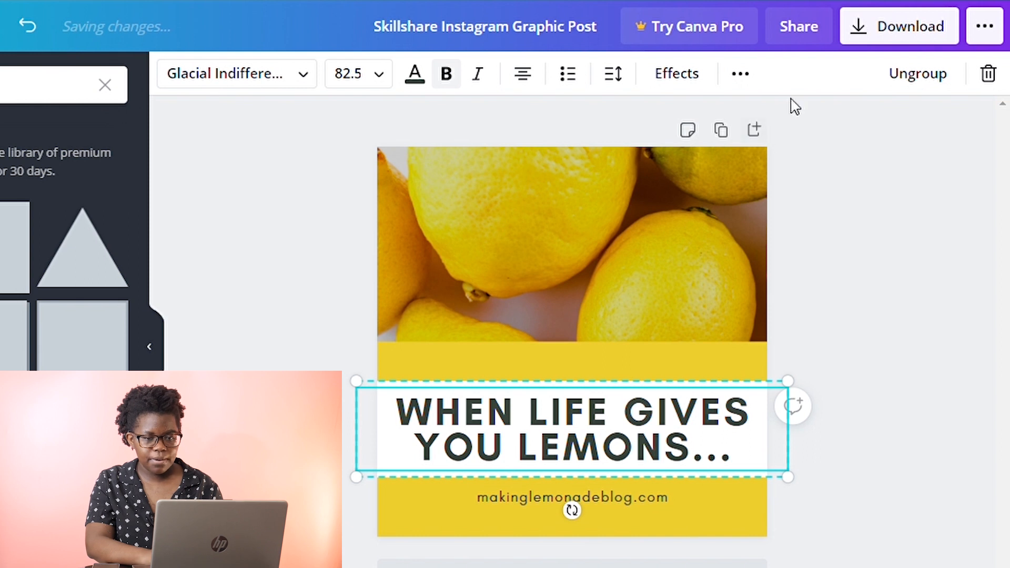
pyautogui.click(927, 80)
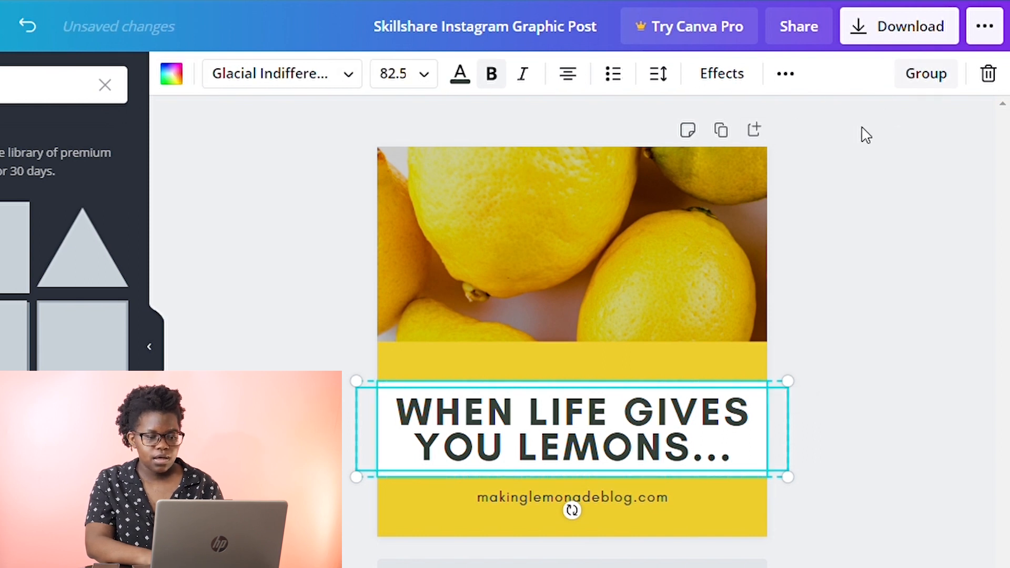
pyautogui.click(974, 304)
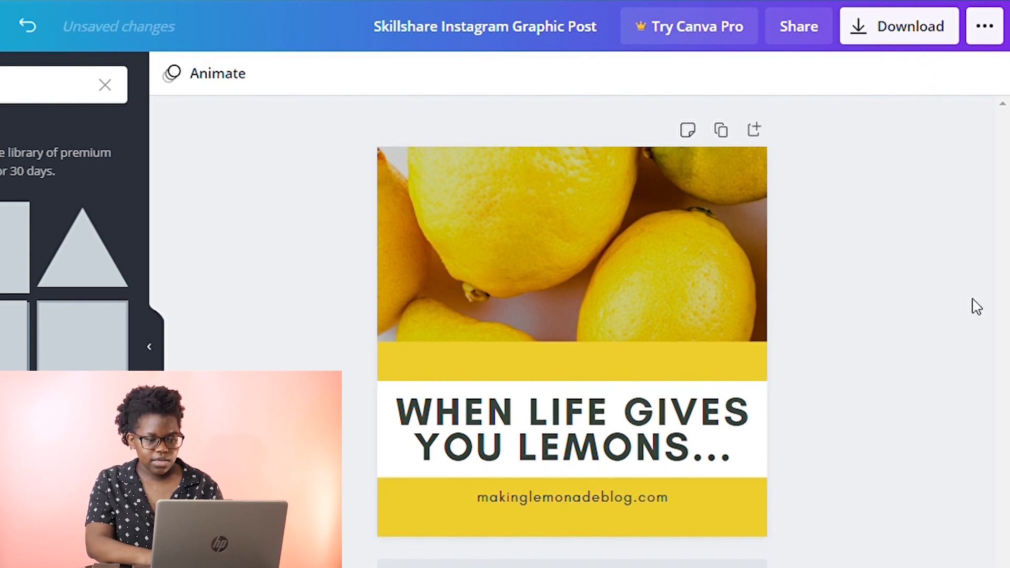
# Recolor the rectangle behind the headline to light grey.
pyautogui.click(391, 463)
pyautogui.click(415, 72)
pyautogui.click(157, 268)
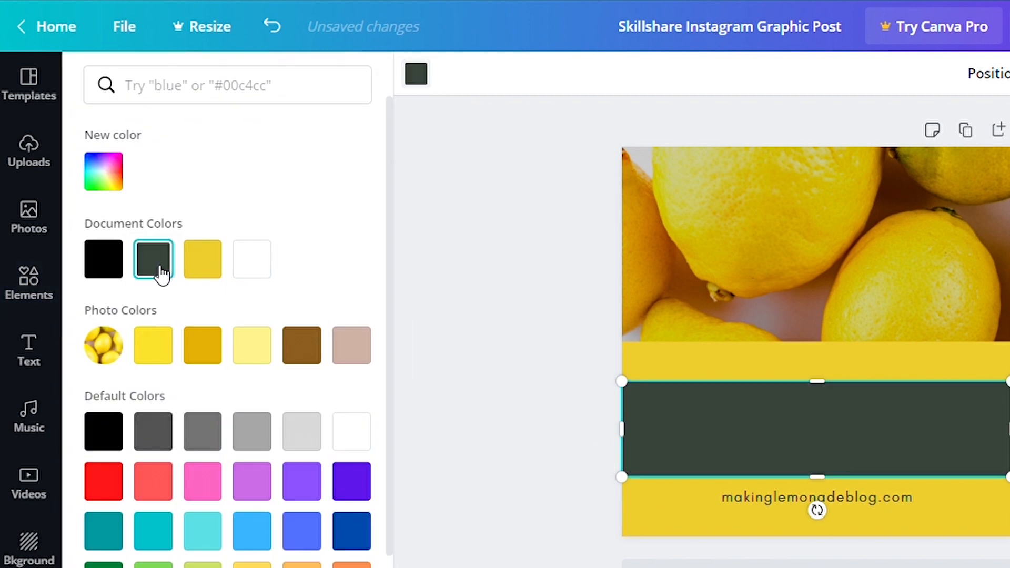
pyautogui.scroll(-1, 225, 309)
pyautogui.click(305, 404)
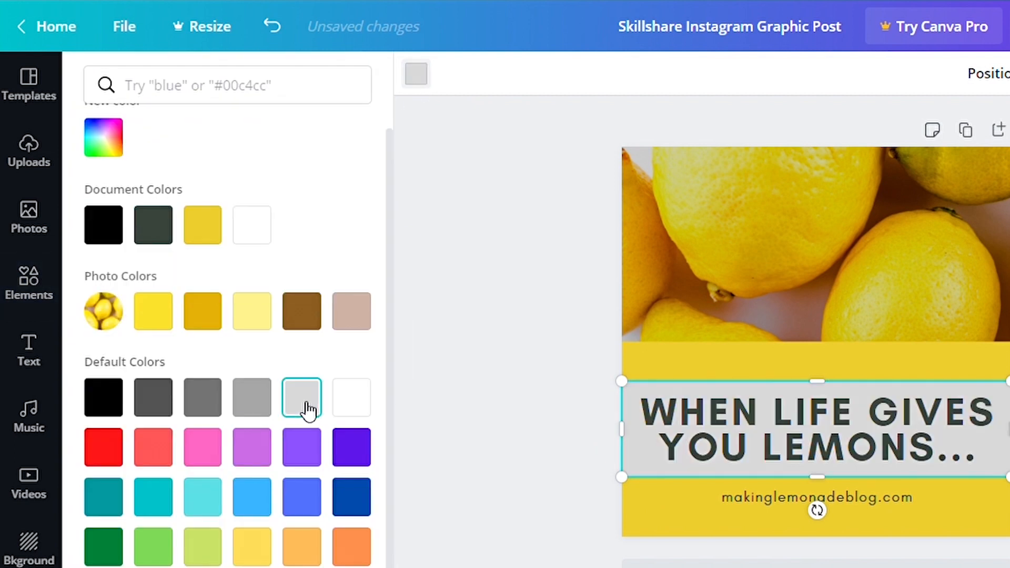
# Recolor the rectangle behind the headline to the light yellow photo colour.
pyautogui.click(263, 407)
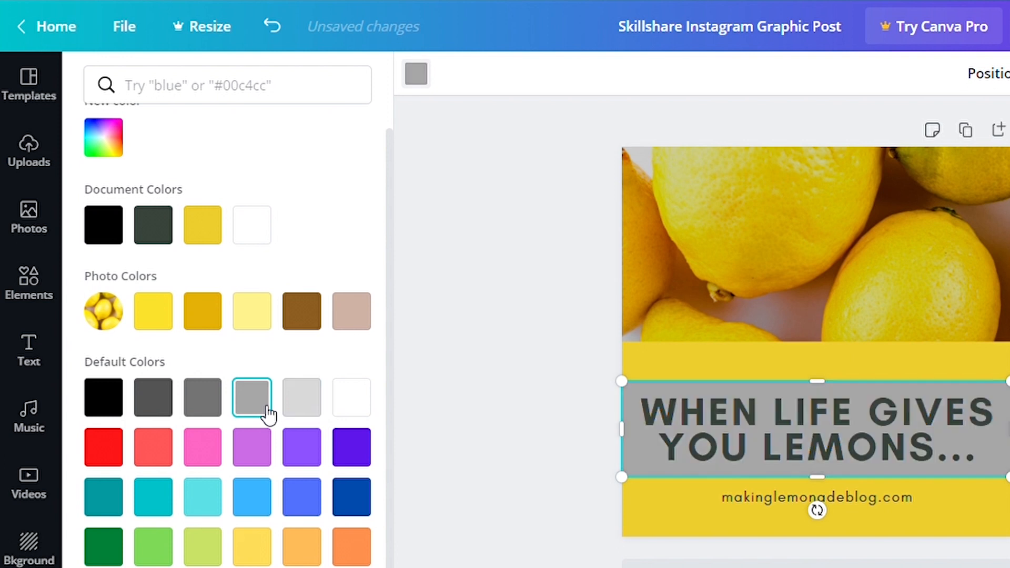
pyautogui.click(202, 323)
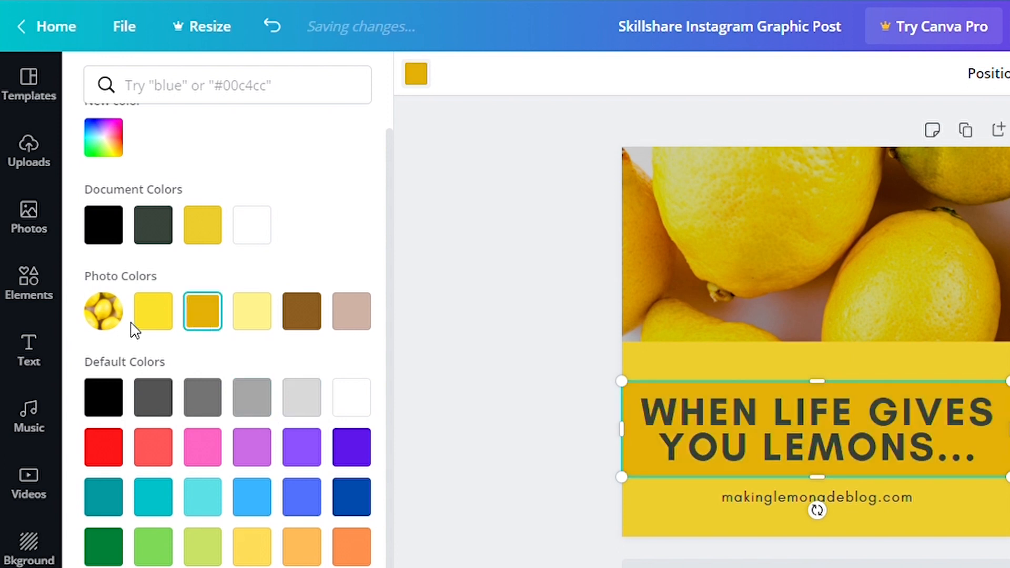
pyautogui.click(252, 321)
# Recolor the headline text to black, applying the change to all text of that colour.
pyautogui.click(527, 332)
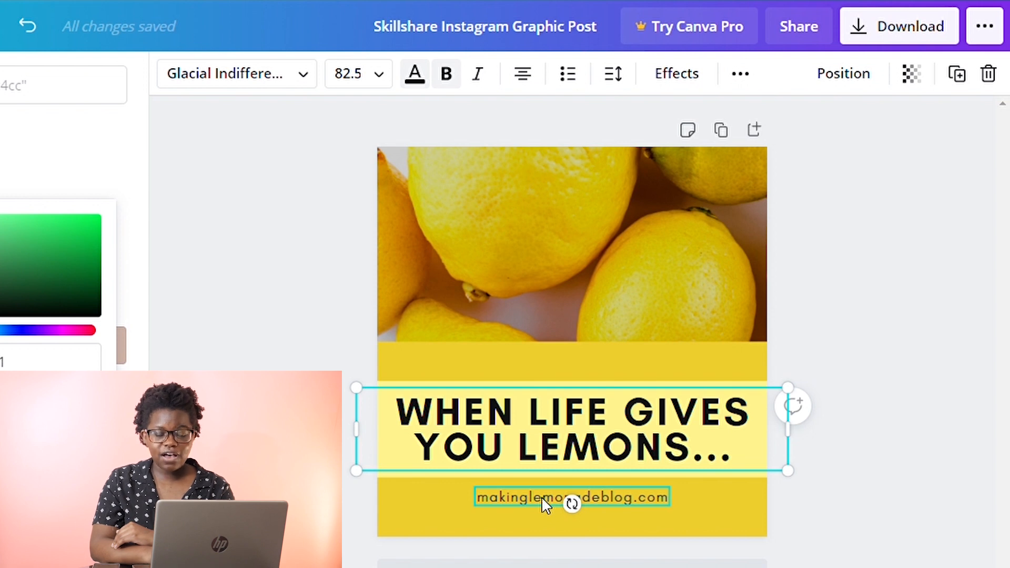
pyautogui.click(19, 168)
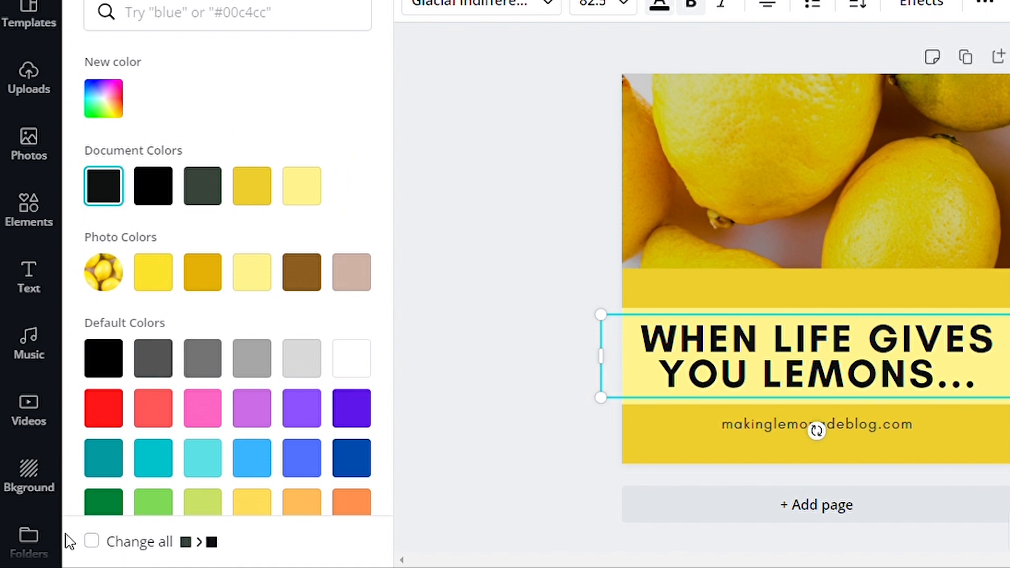
pyautogui.click(92, 540)
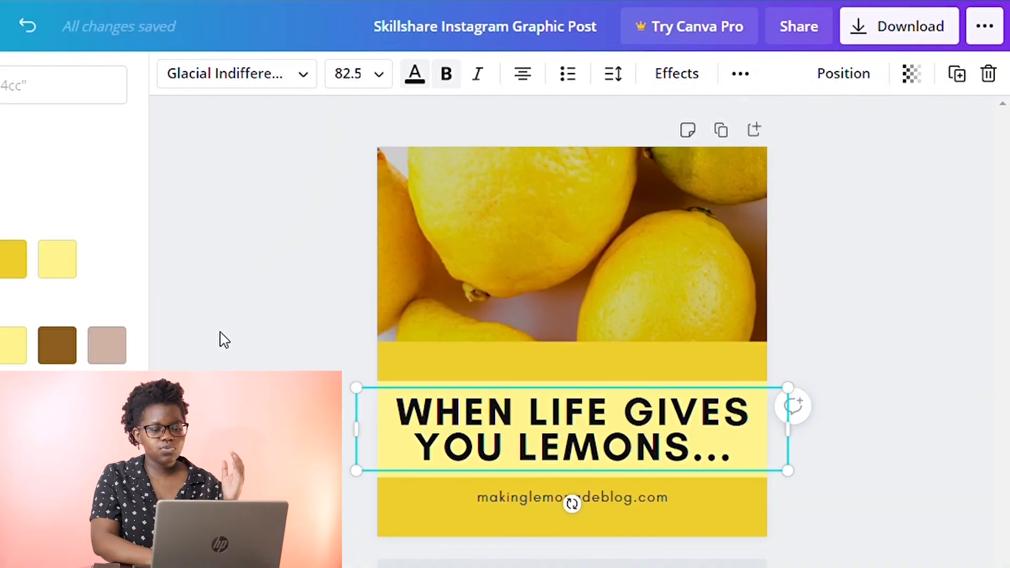
pyautogui.click(234, 329)
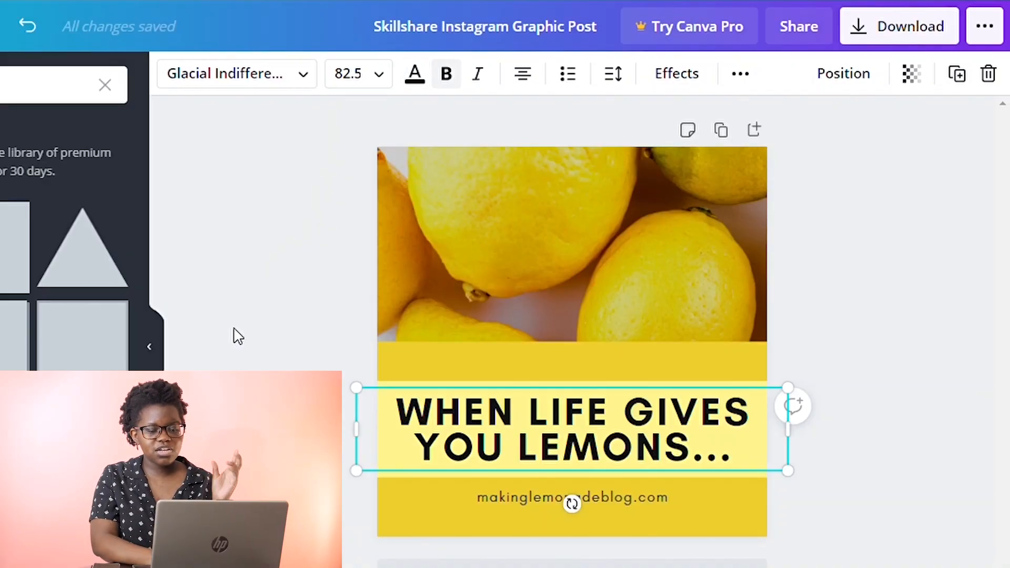
pyautogui.click(462, 418)
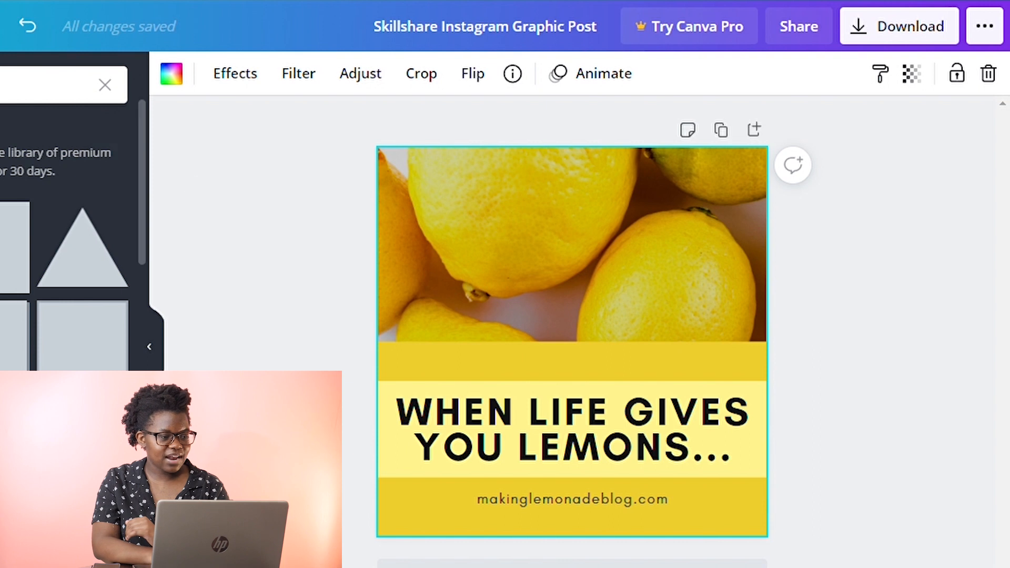
pyautogui.click(0, 173)
pyautogui.click(0, 221)
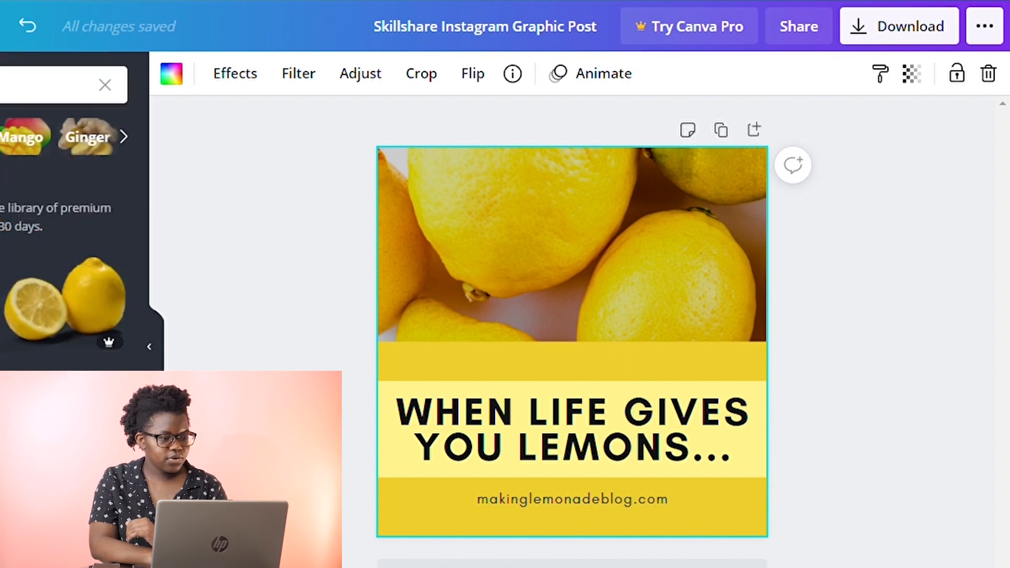
pyautogui.scroll(-2, 64, 237)
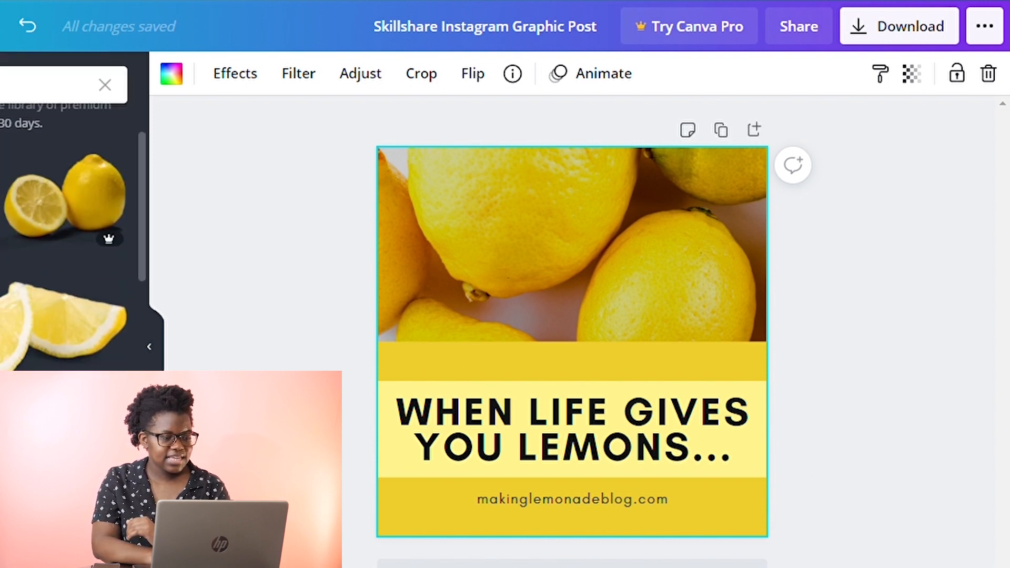
pyautogui.click(0, 205)
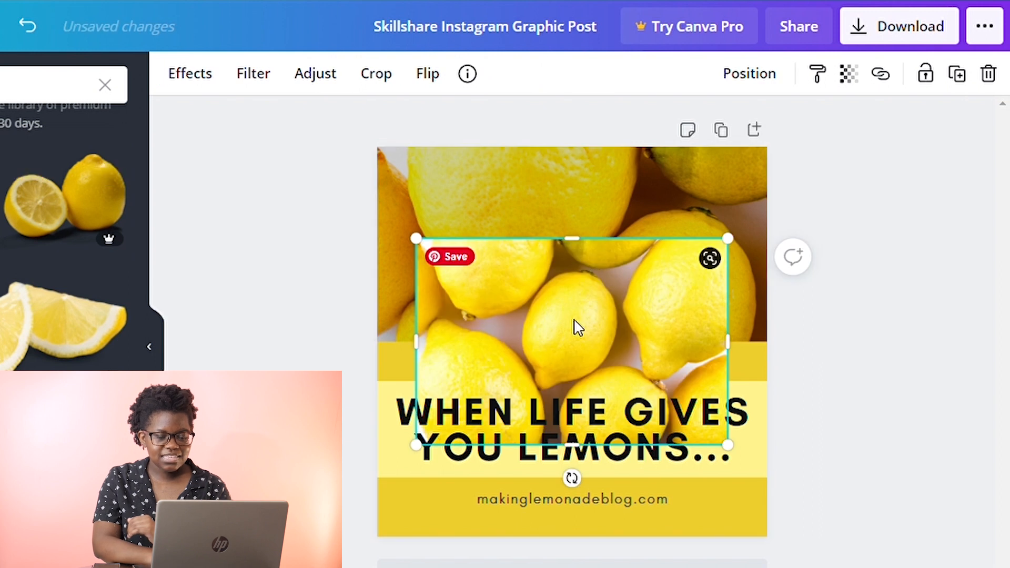
pyautogui.moveTo(589, 327); pyautogui.dragTo(688, 346)
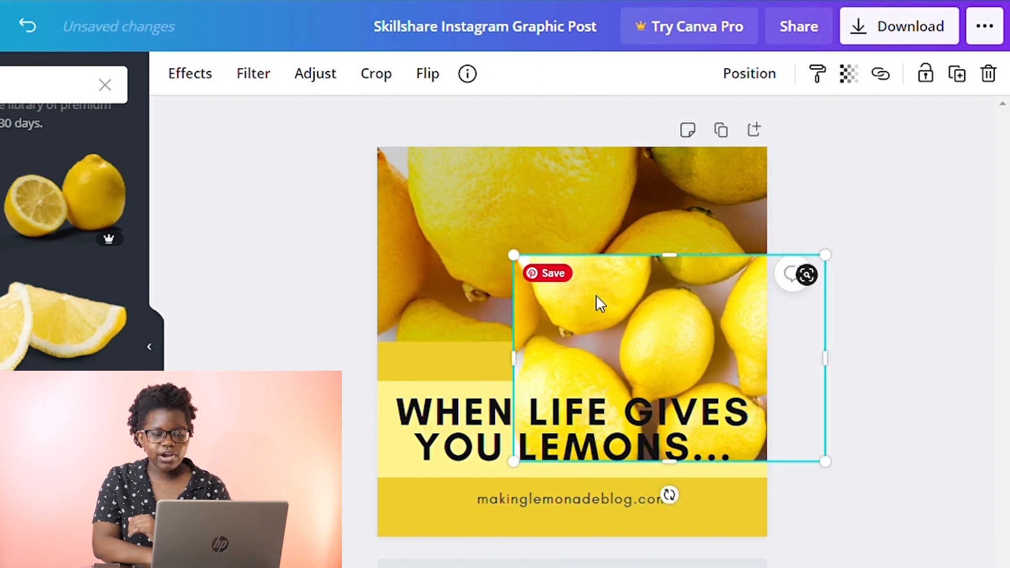
pyautogui.press('Delete')
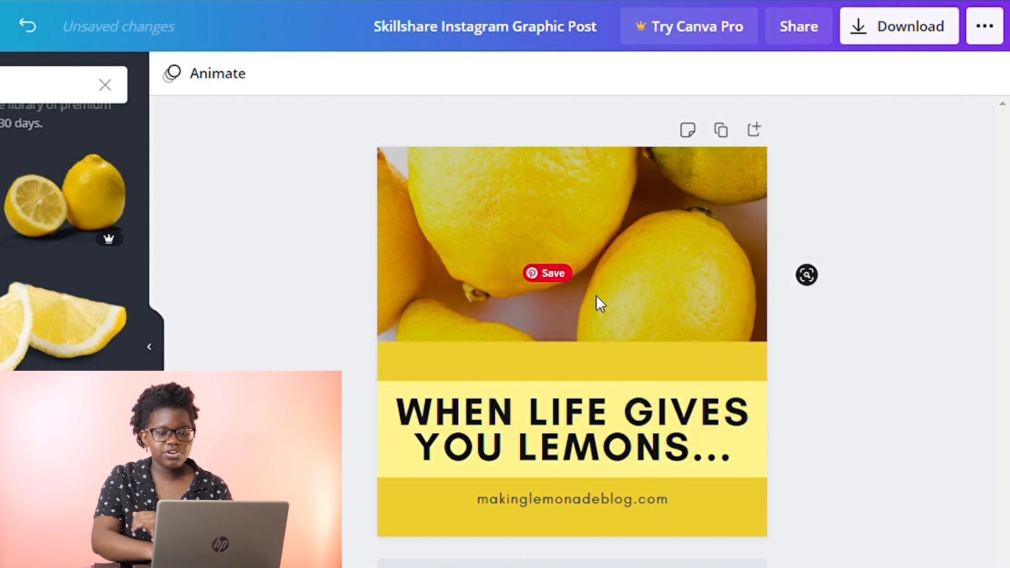
# Browse the lemon photo's effects and filters.
pyautogui.click(631, 211)
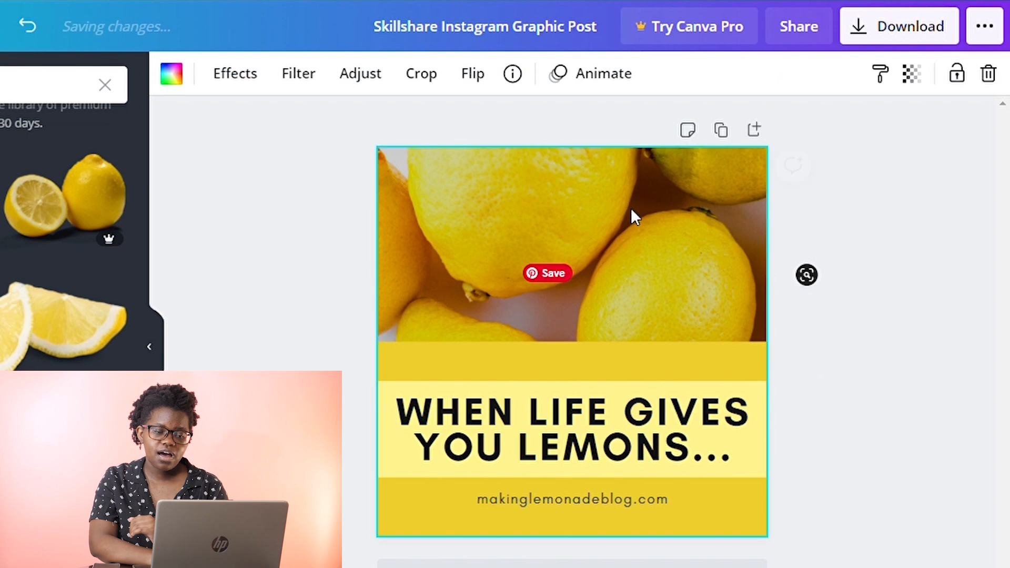
pyautogui.click(263, 84)
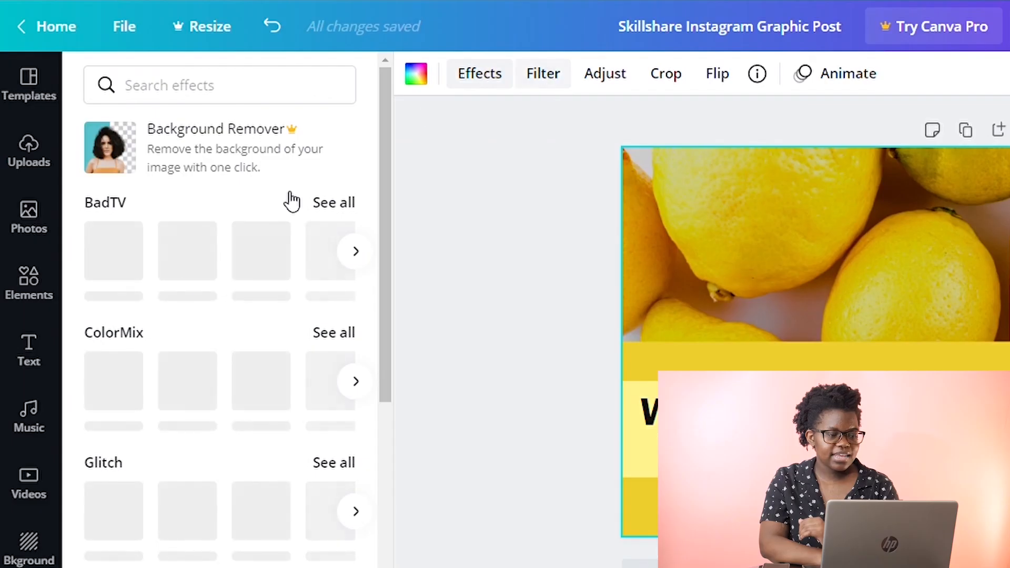
pyautogui.scroll(-3, 163, 315)
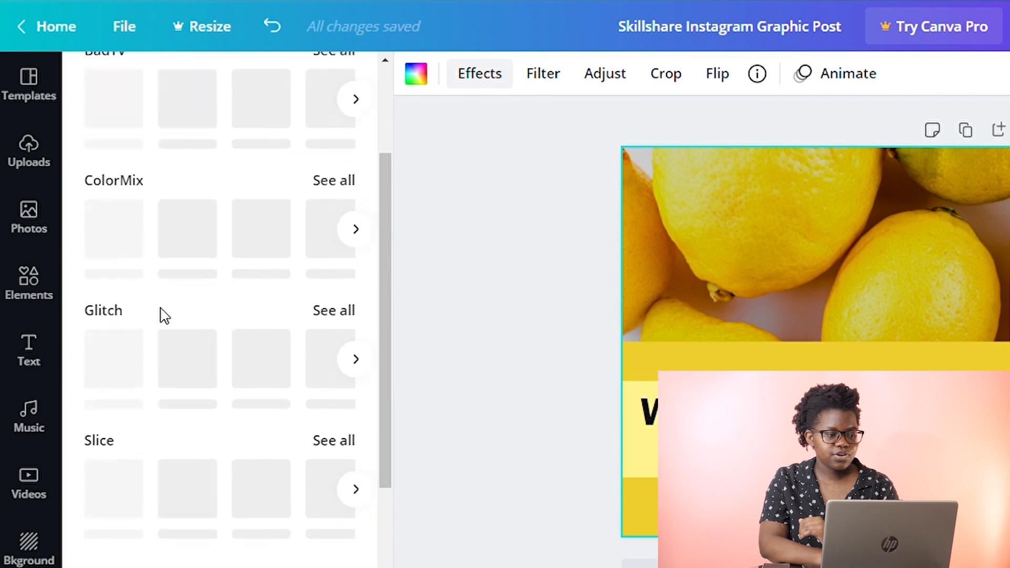
pyautogui.scroll(3, 163, 316)
pyautogui.scroll(-4, 209, 527)
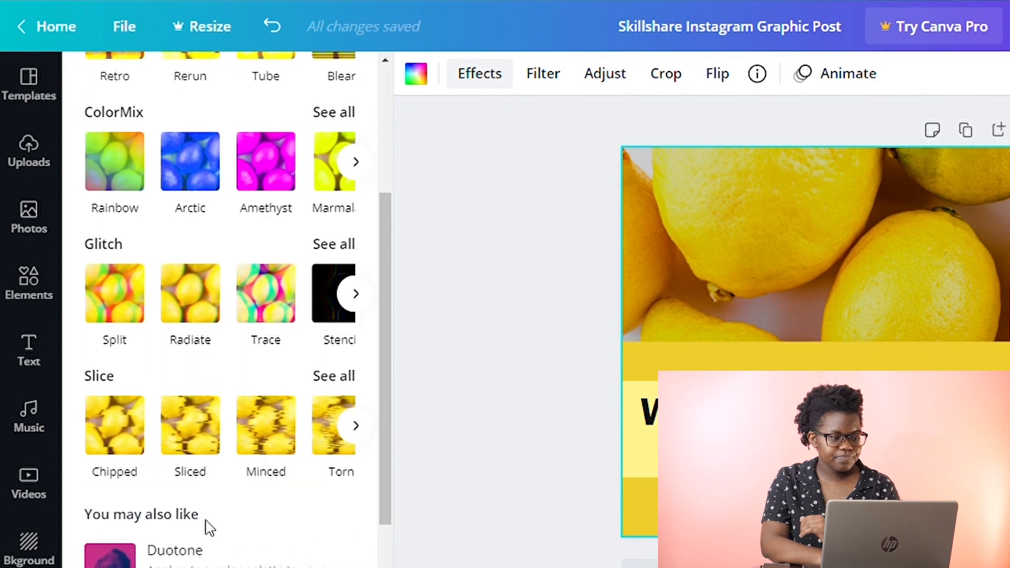
pyautogui.click(295, 457)
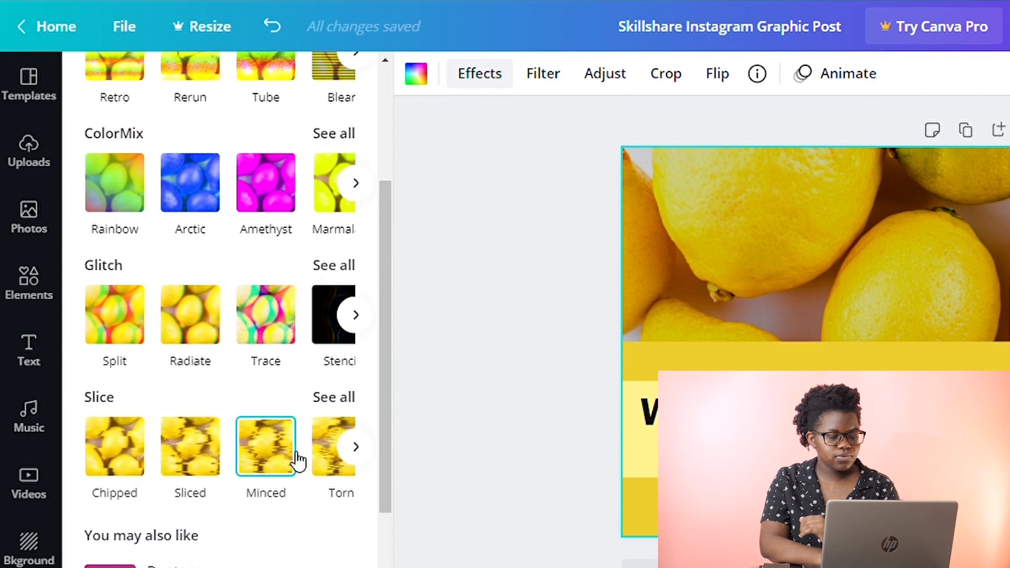
pyautogui.click(550, 76)
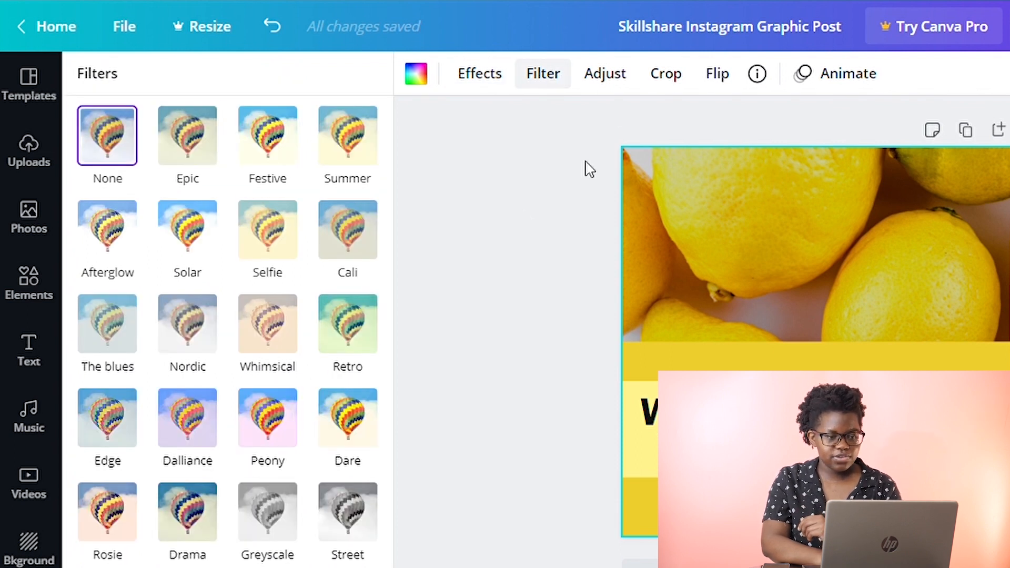
pyautogui.click(614, 77)
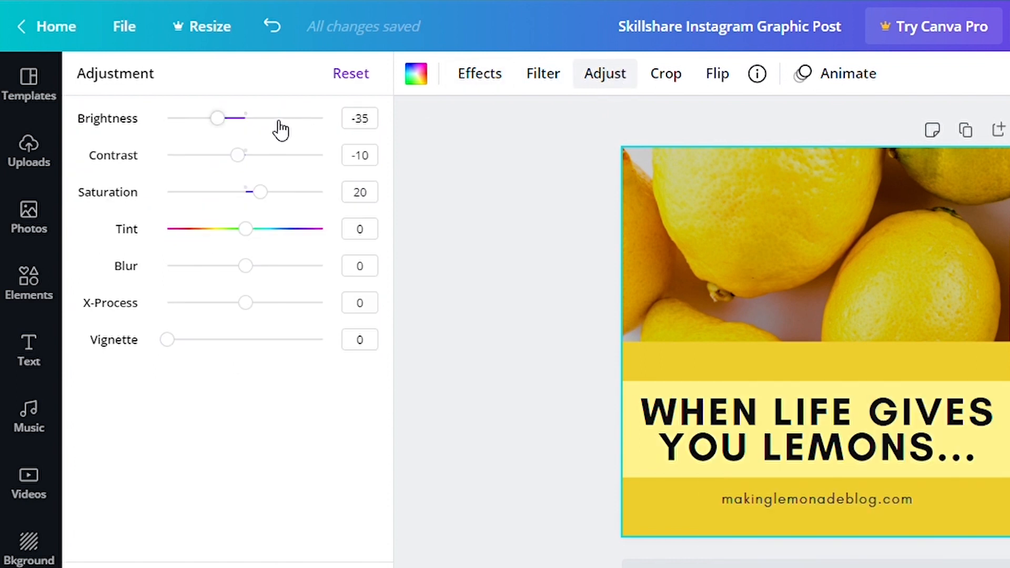
# Set the lemon photo's brightness to -10 and its contrast to -31.
pyautogui.moveTo(218, 120); pyautogui.dragTo(164, 128)
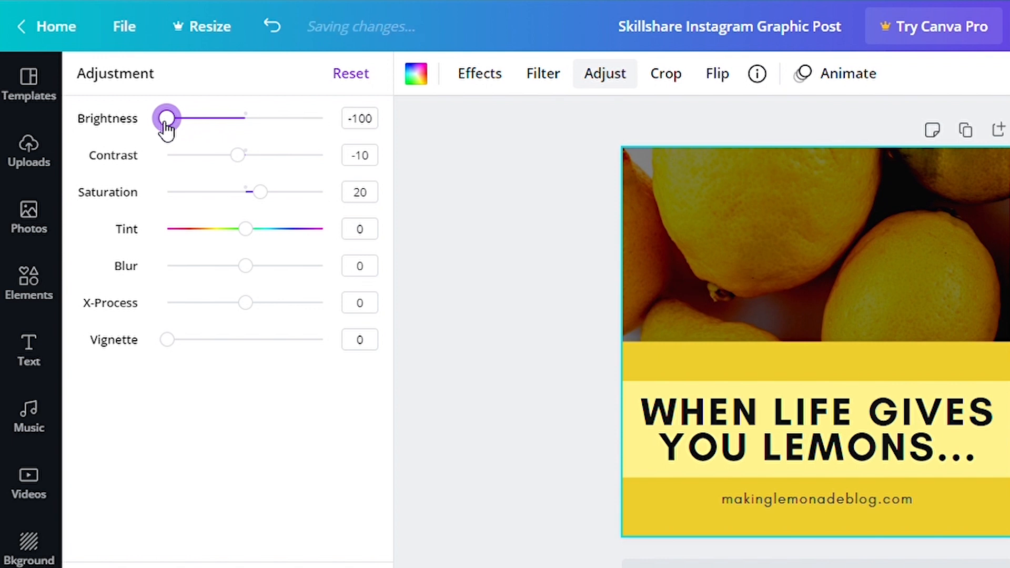
pyautogui.hotkey('ctrl', 'z')
pyautogui.moveTo(238, 156); pyautogui.dragTo(246, 132)
# Set the lemon photo's saturation to 23.
pyautogui.moveTo(260, 191); pyautogui.dragTo(143, 223)
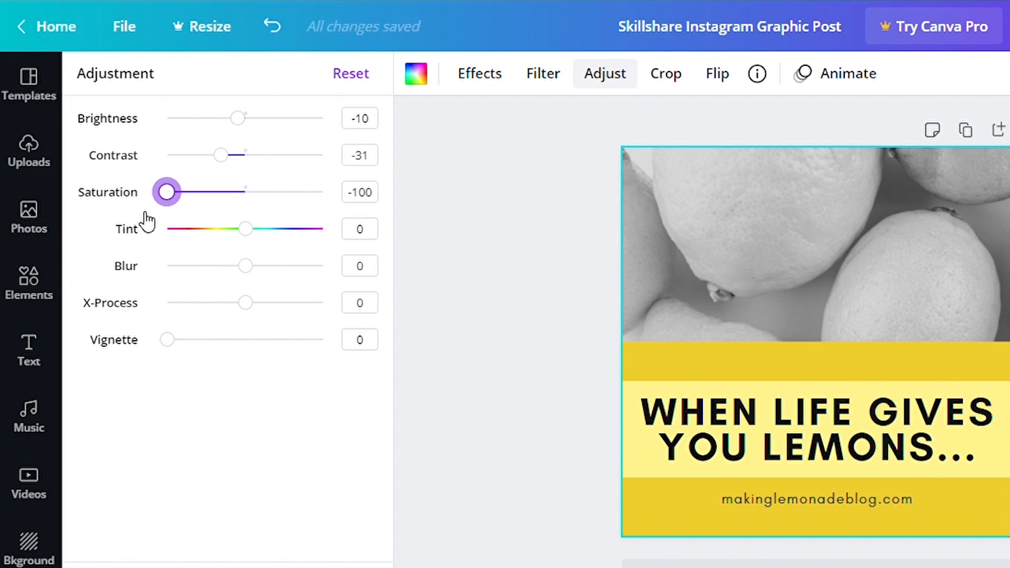
pyautogui.moveTo(167, 193); pyautogui.dragTo(476, 188)
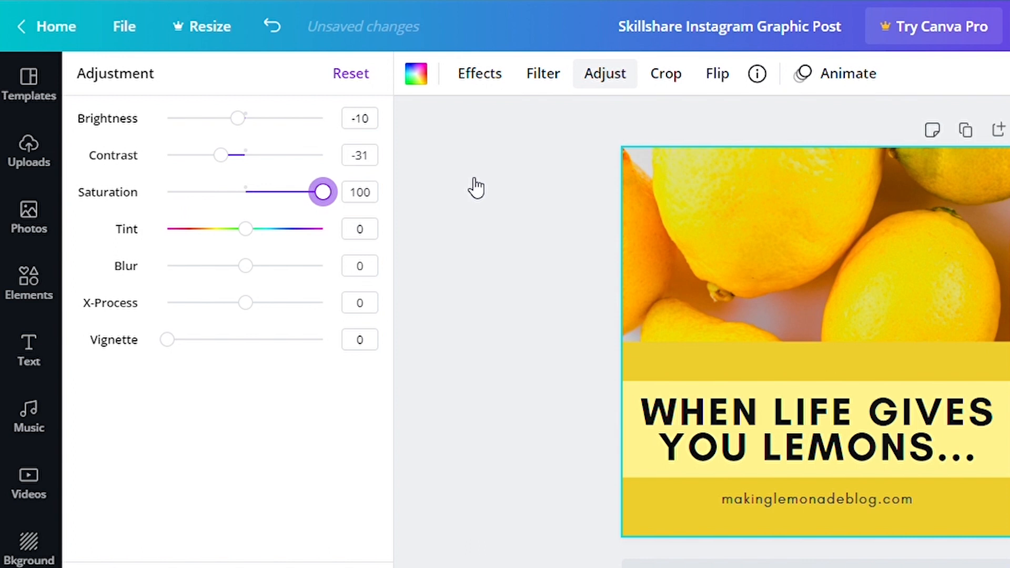
pyautogui.moveTo(323, 192); pyautogui.dragTo(271, 200)
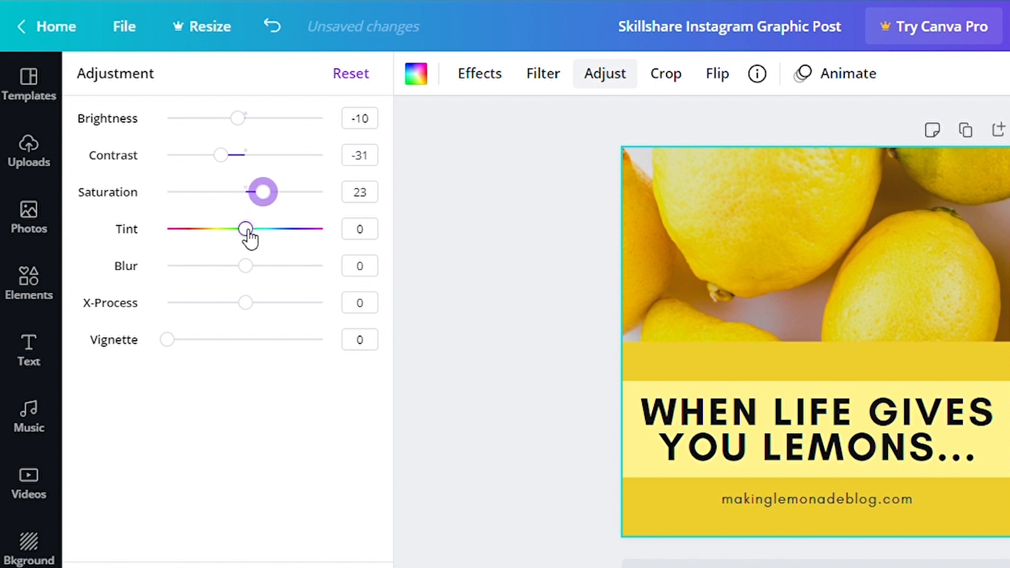
# Try tint, blur and X-Process adjustments on the photo, setting each back to 0.
pyautogui.moveTo(248, 232)
pyautogui.mouseDown()
pyautogui.moveTo(176, 235)
pyautogui.moveTo(140, 252)
pyautogui.moveTo(259, 241)
pyautogui.moveTo(345, 251)
pyautogui.moveTo(258, 239)
pyautogui.moveTo(187, 247)
pyautogui.moveTo(247, 242)
pyautogui.mouseUp()
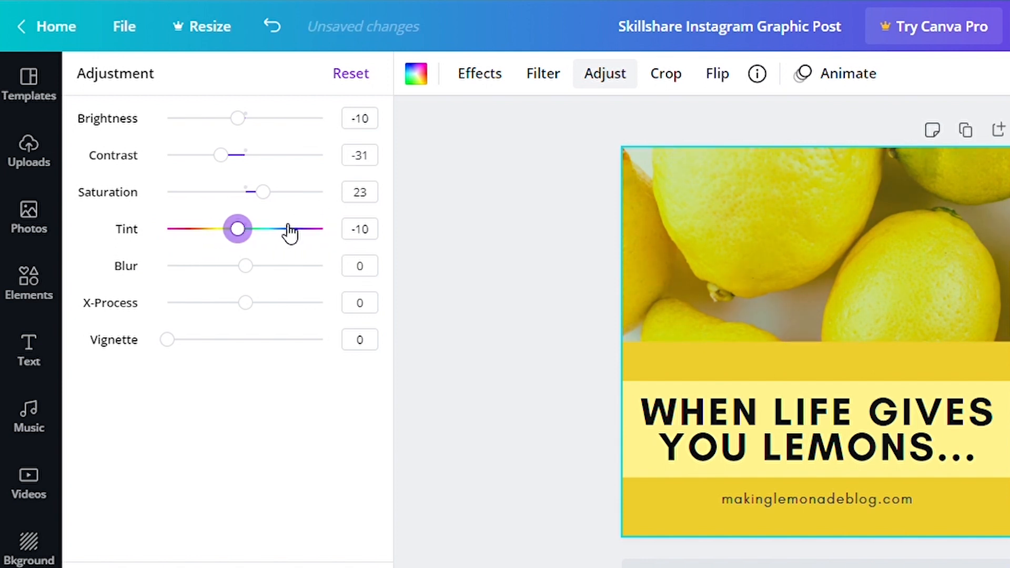
pyautogui.click(366, 229)
pyautogui.write('0')
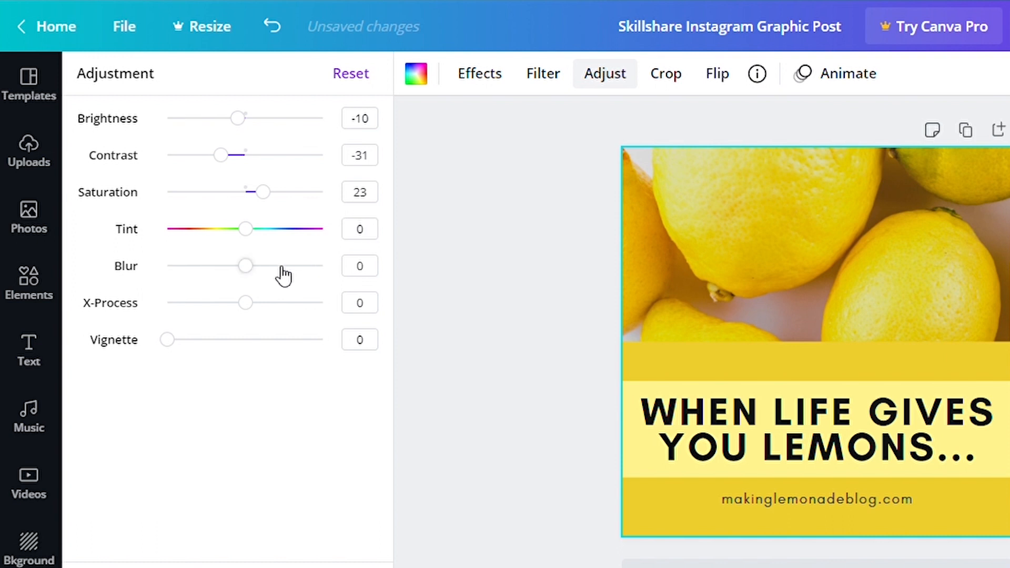
pyautogui.moveTo(247, 266); pyautogui.dragTo(152, 322)
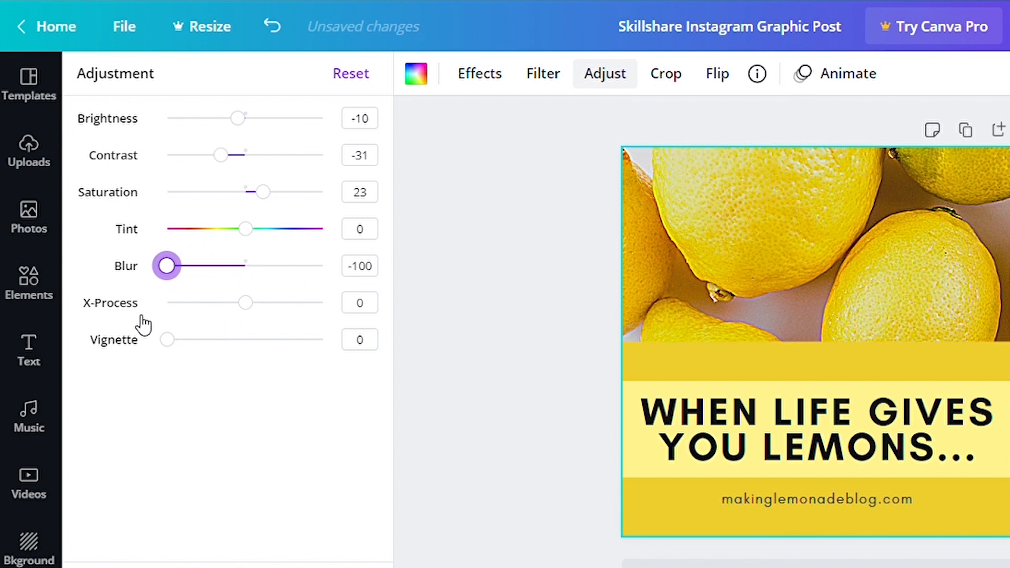
pyautogui.click(371, 266)
pyautogui.write('0')
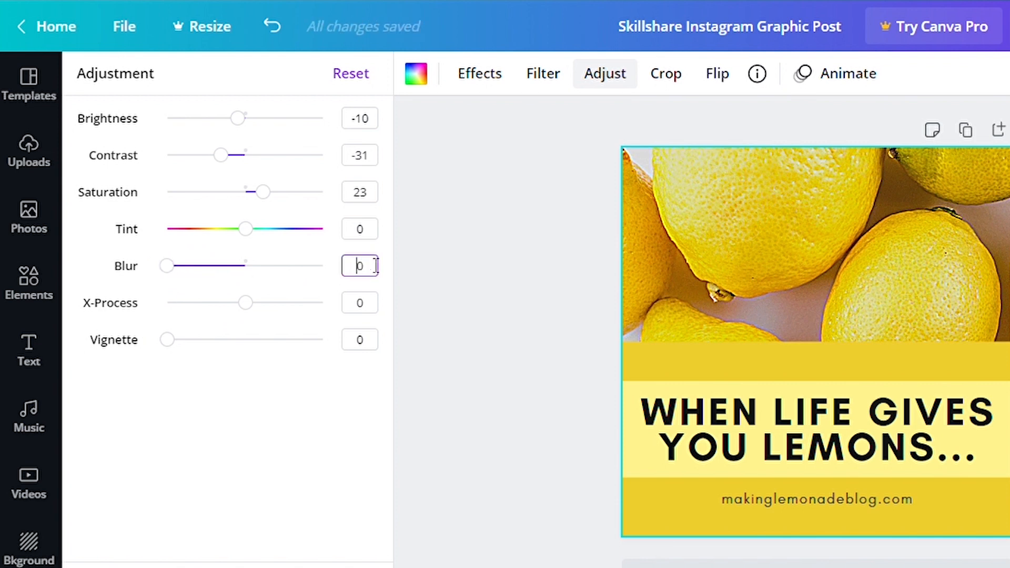
pyautogui.click(242, 308)
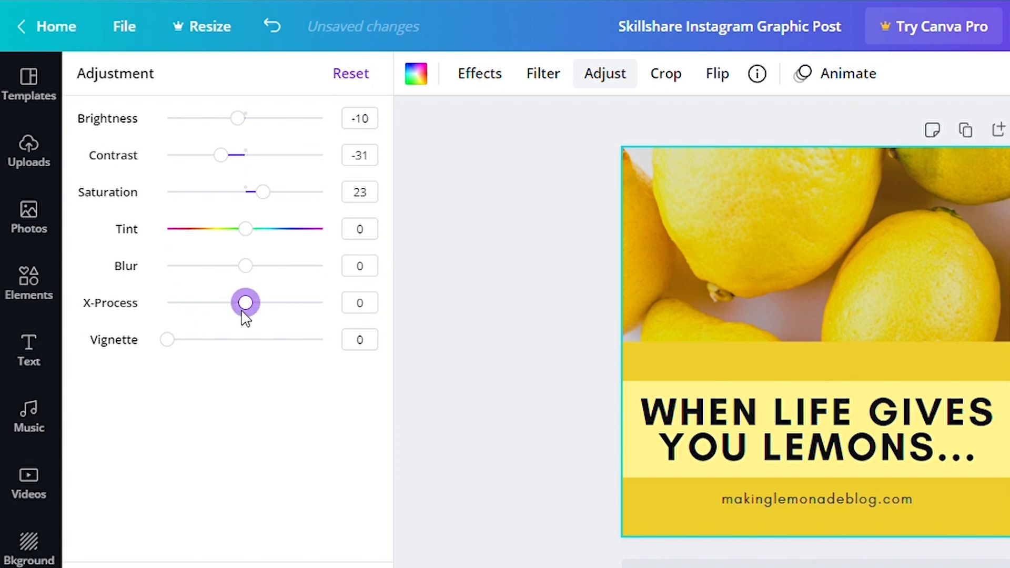
pyautogui.press('BackSpace')
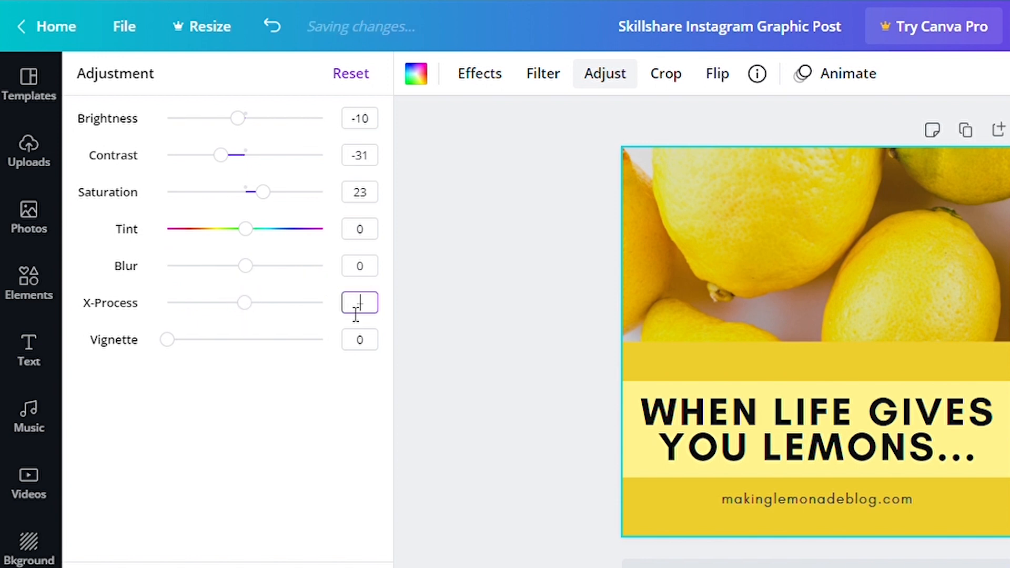
pyautogui.write('0')
pyautogui.press('Tab')
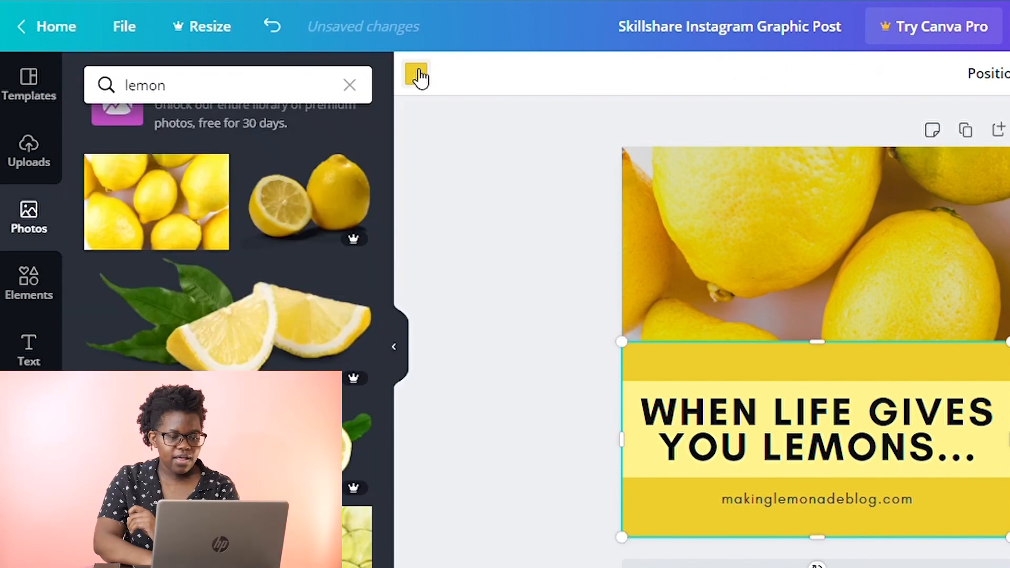
# Recolor the yellow background panel to the bright yellow photo colour #FCE32C.
pyautogui.click(417, 74)
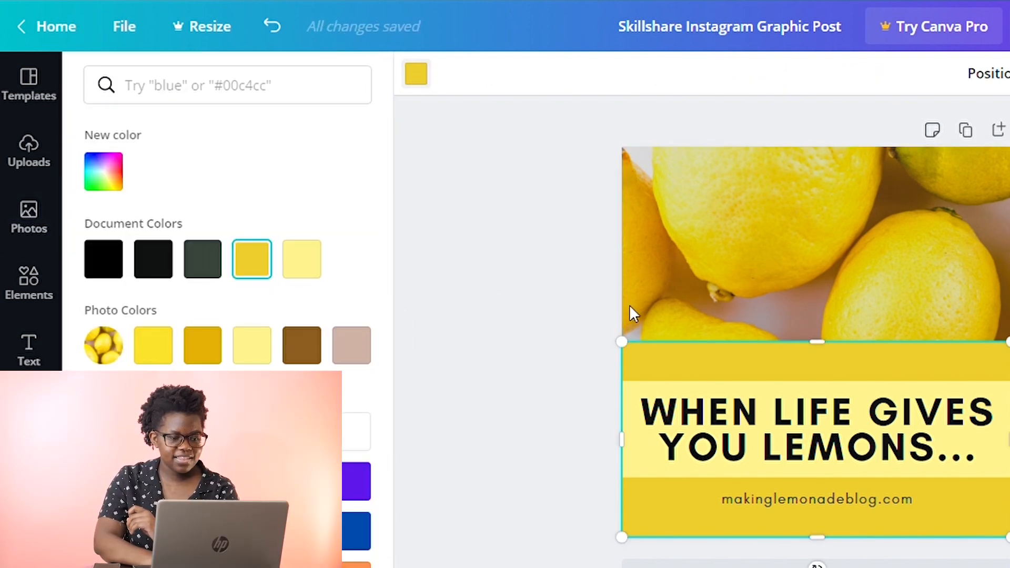
pyautogui.click(163, 349)
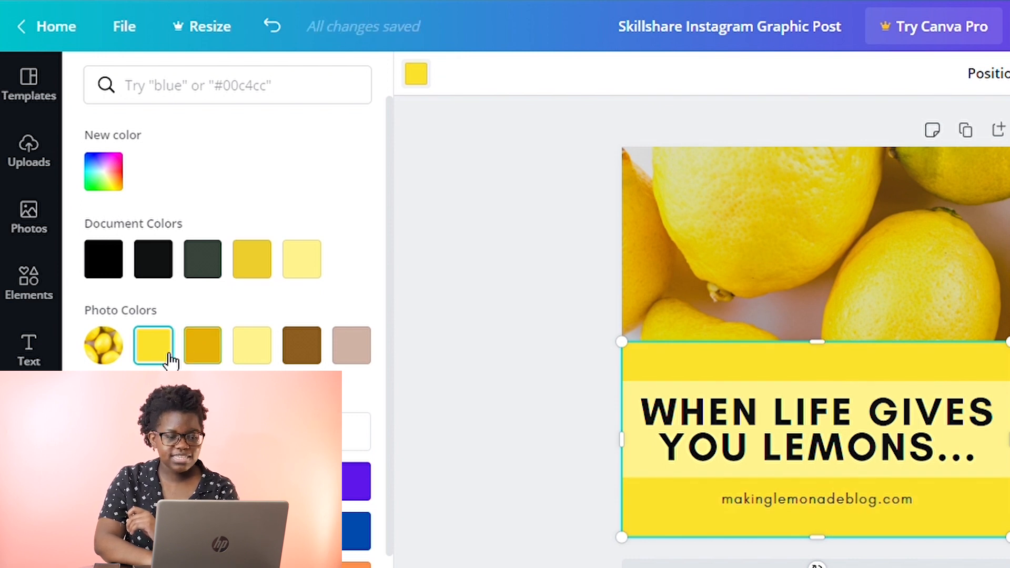
pyautogui.click(114, 185)
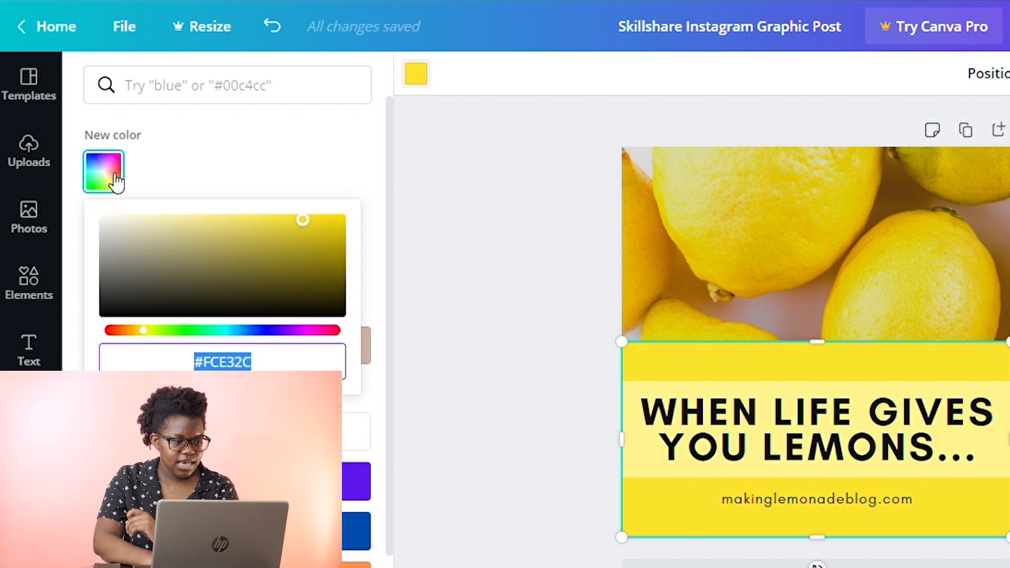
pyautogui.click(304, 227)
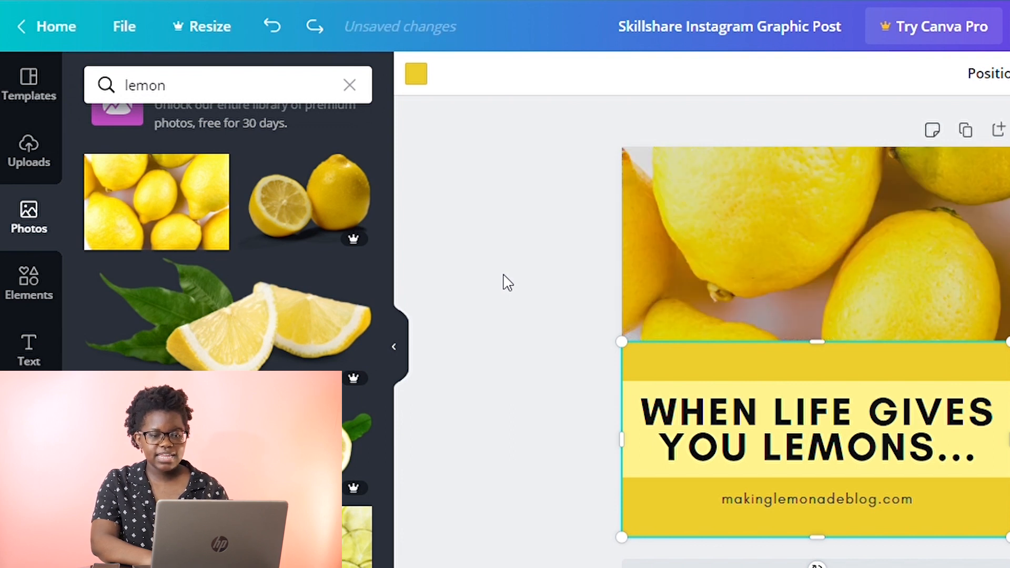
pyautogui.hotkey('ctrl', 'z')
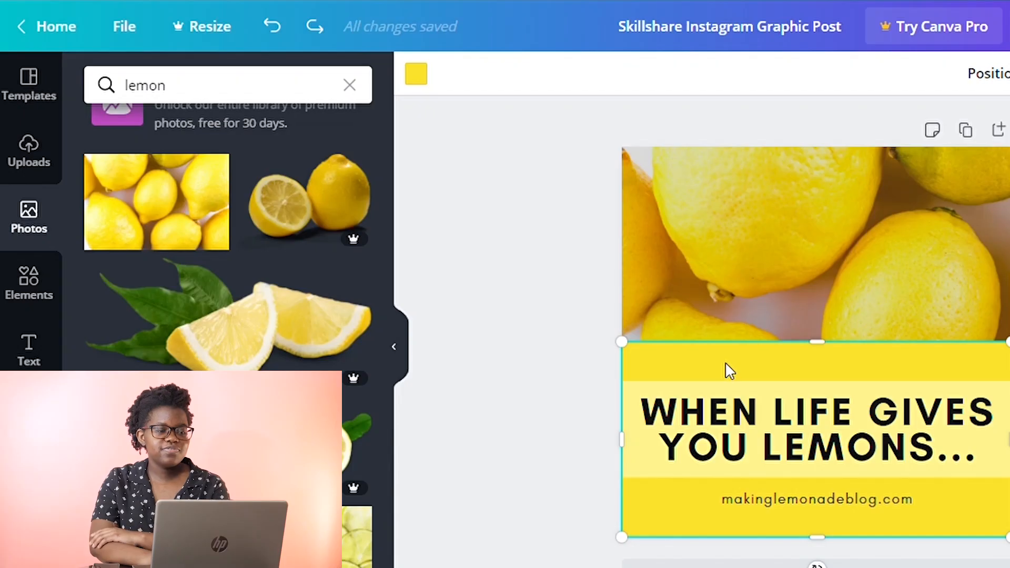
# Recolor the yellow background panel to a custom yellow, #FAE441, using the colour picker.
pyautogui.click(417, 76)
pyautogui.click(305, 262)
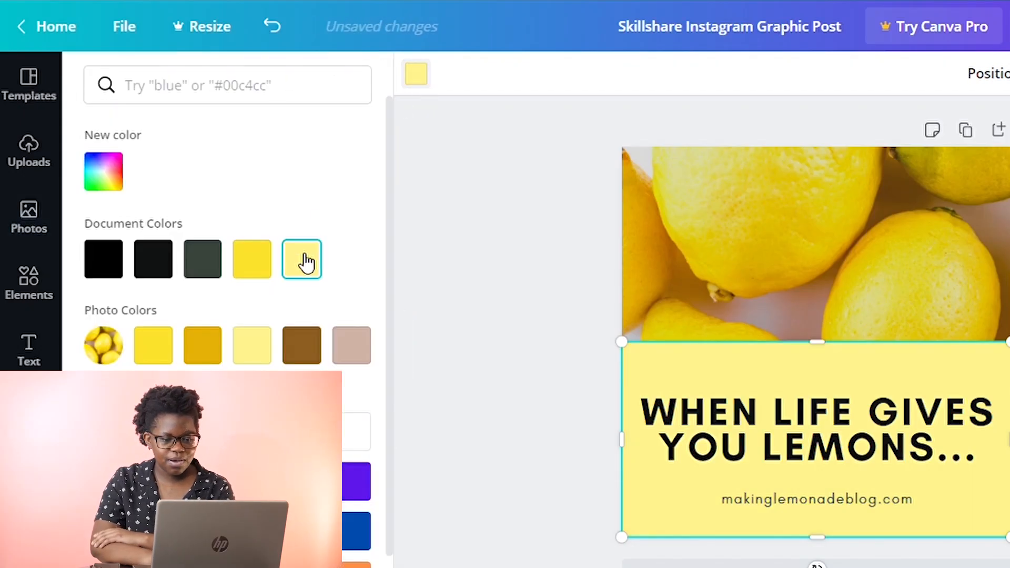
pyautogui.click(269, 268)
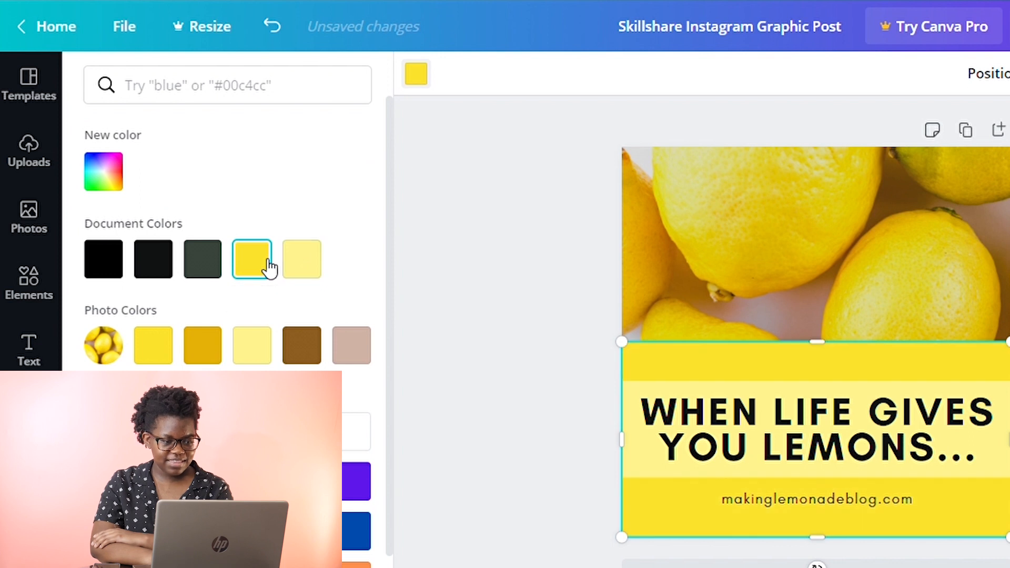
pyautogui.click(110, 180)
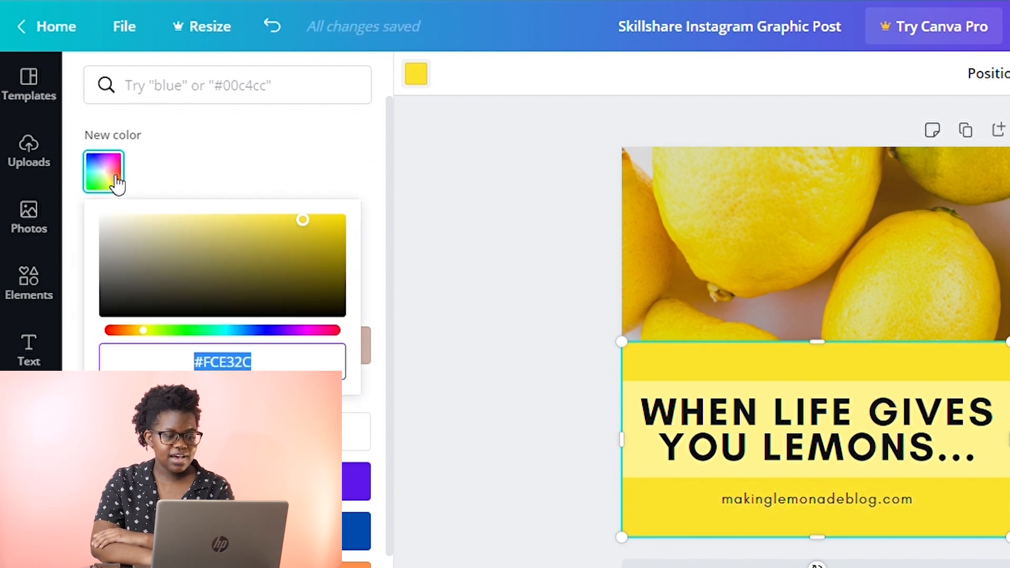
pyautogui.click(298, 230)
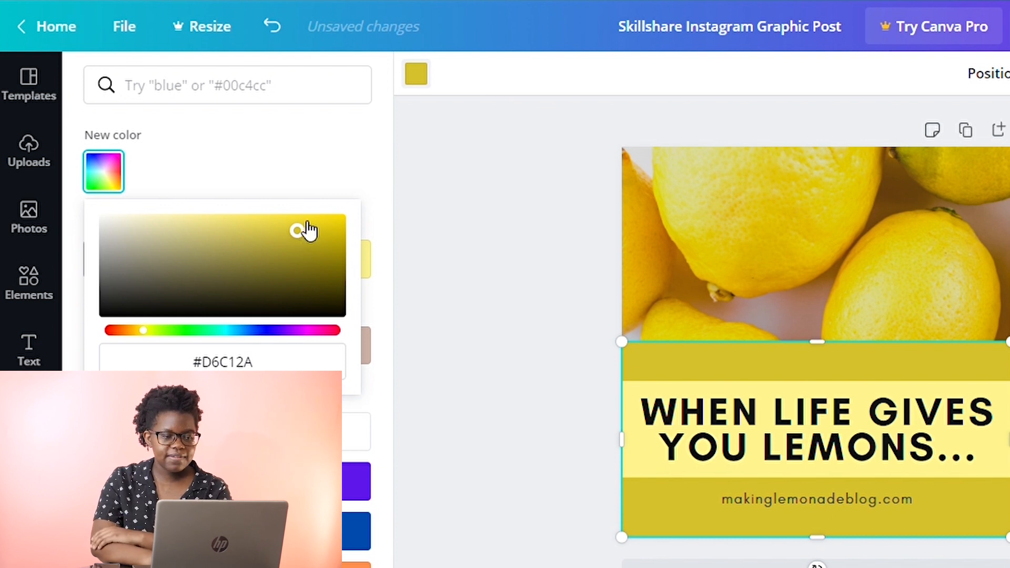
pyautogui.moveTo(302, 227); pyautogui.dragTo(281, 219)
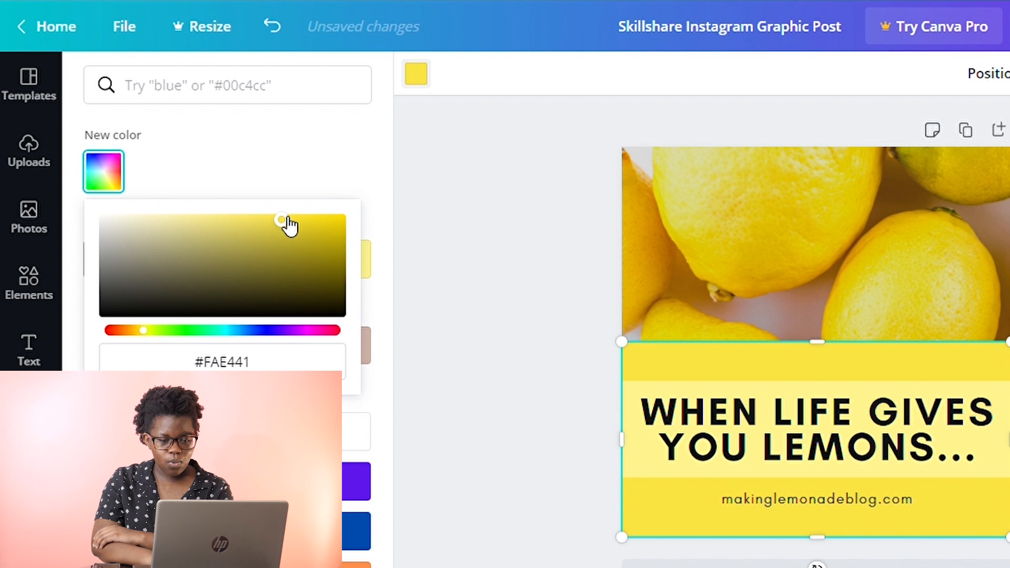
# Select the light band behind the headline and recolor it to the pale yellow photo colour.
pyautogui.click(640, 462)
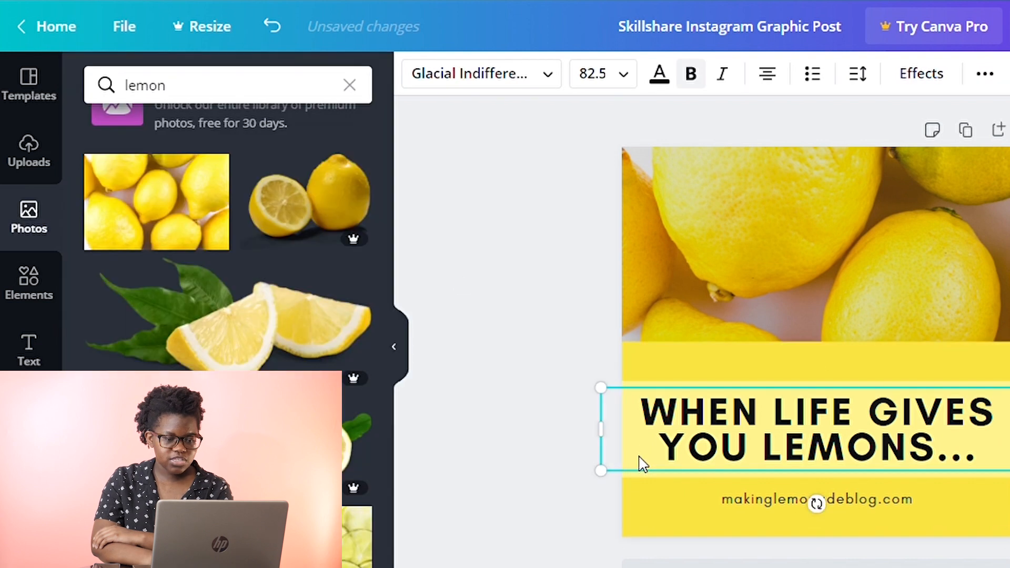
pyautogui.click(655, 481)
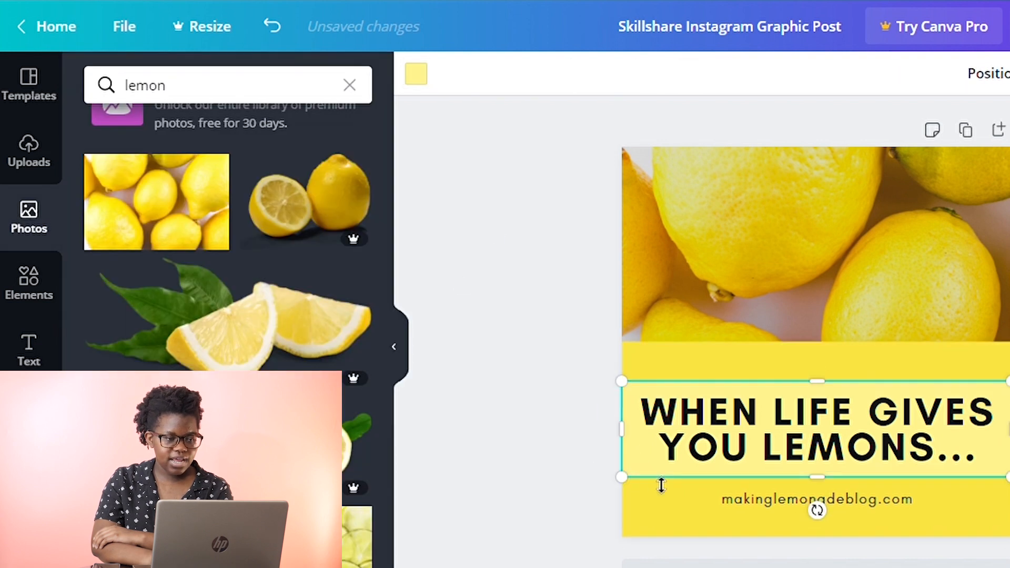
pyautogui.click(427, 81)
pyautogui.click(270, 342)
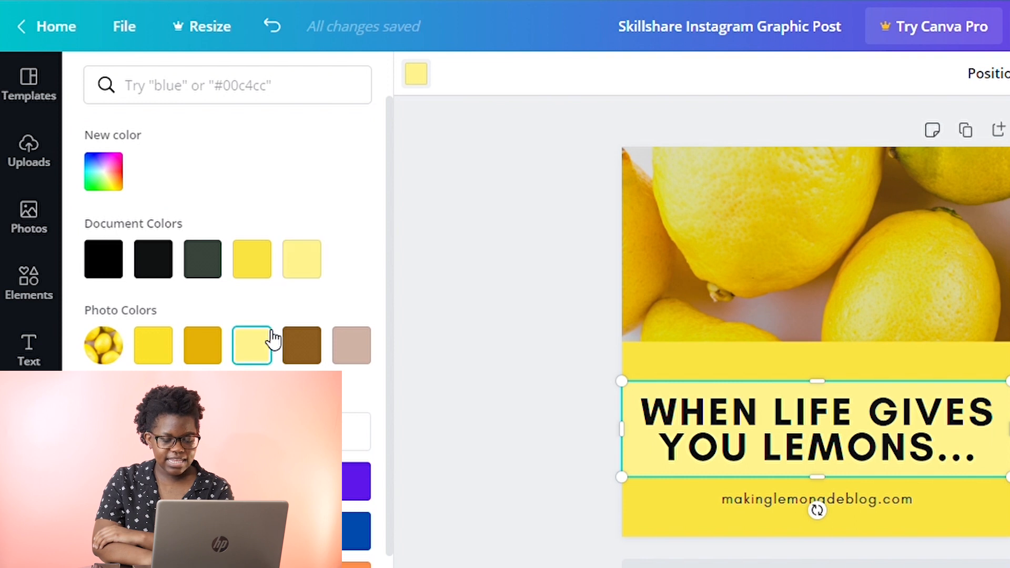